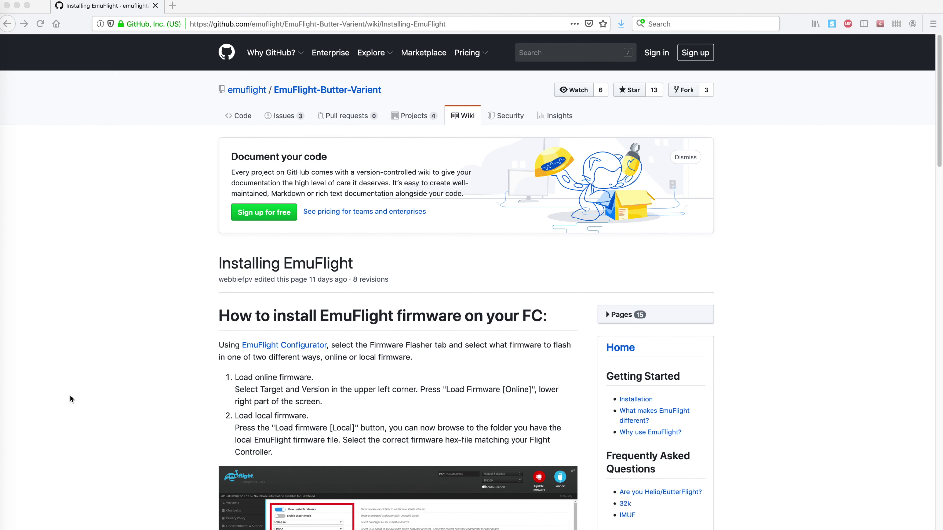
Connect Betaflight Configurator to the KAKUTEF7 board and ready the CLI command line
left_click(3, 412)
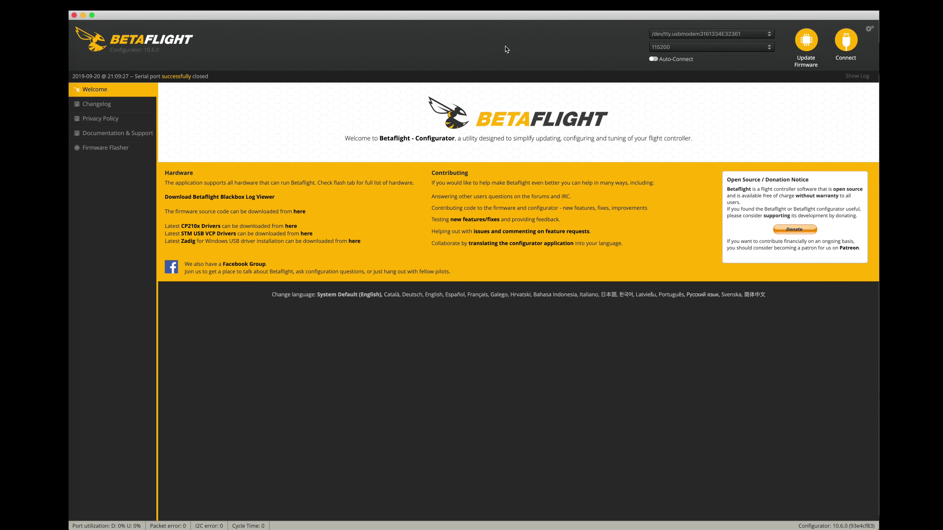
left_click(853, 42)
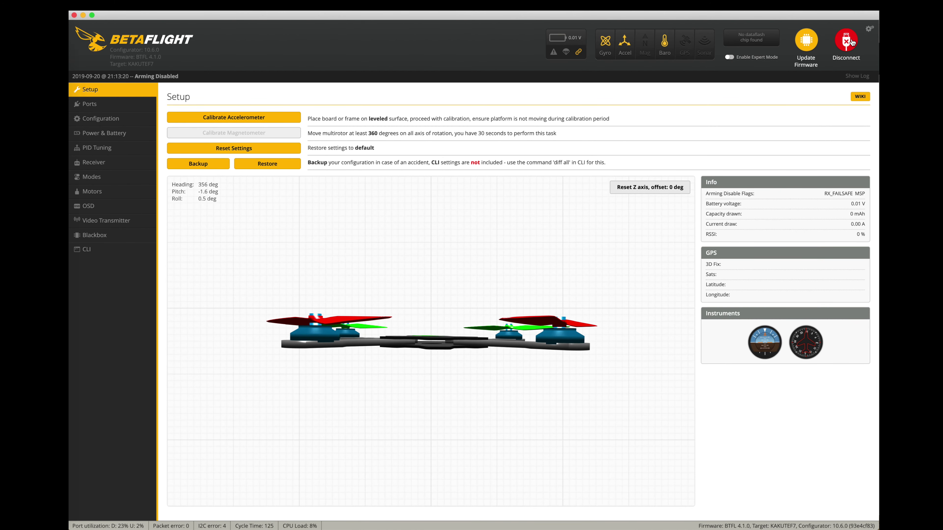
left_click(136, 248)
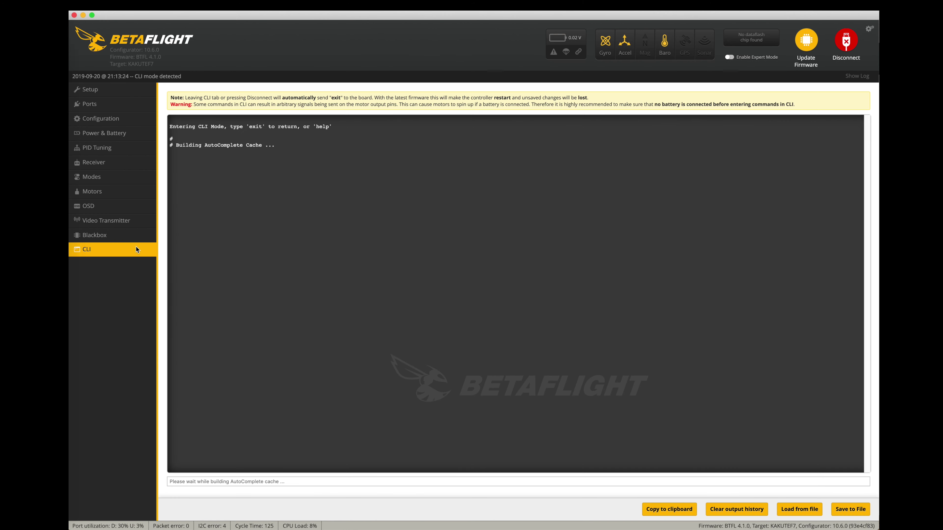
left_click(263, 481)
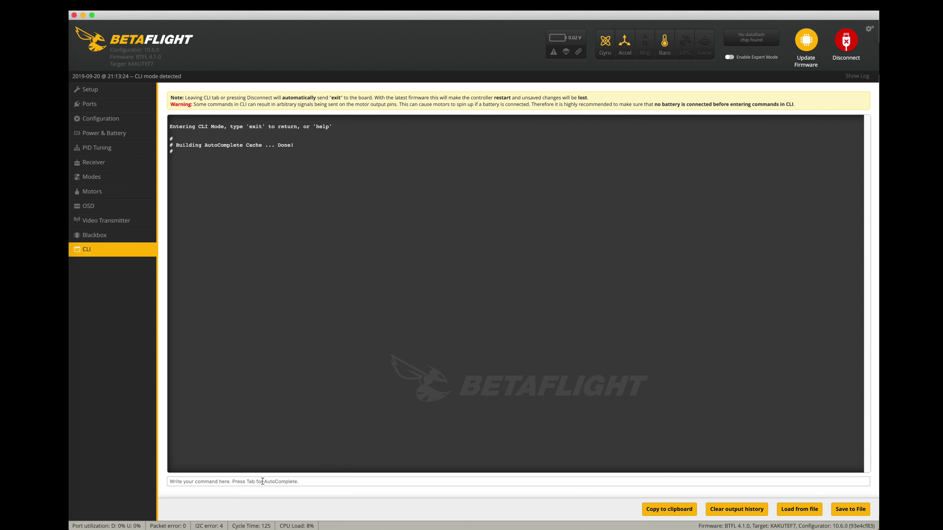
Run dump, then diff, in the CLI to print all settings and the changed ones
type("dump")
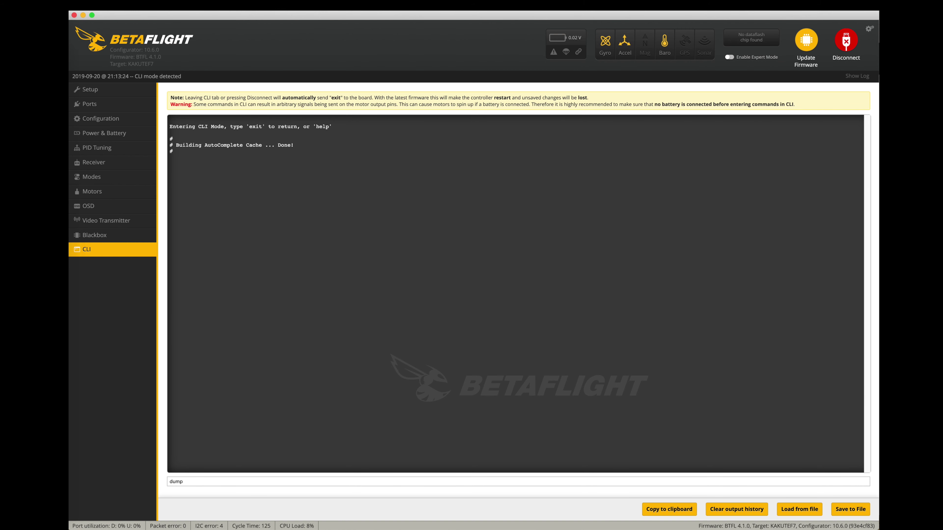
key("Return")
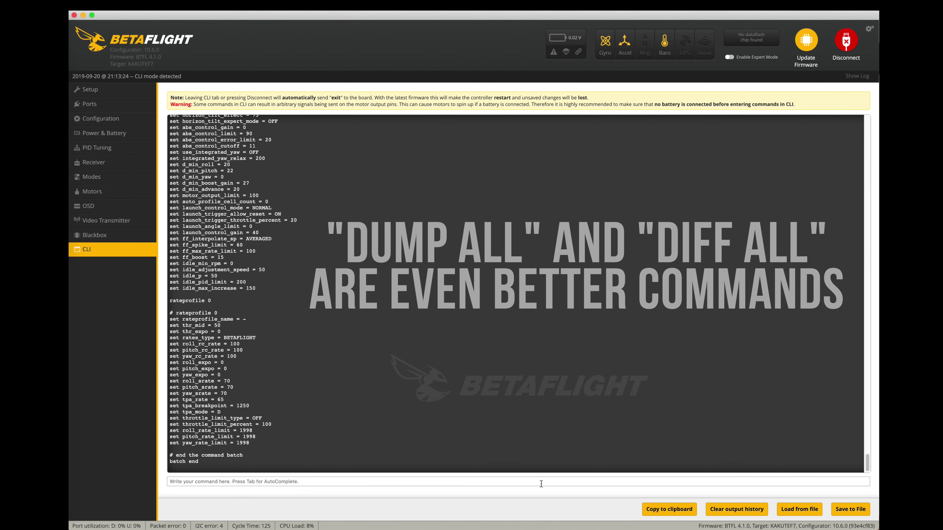
type("diff")
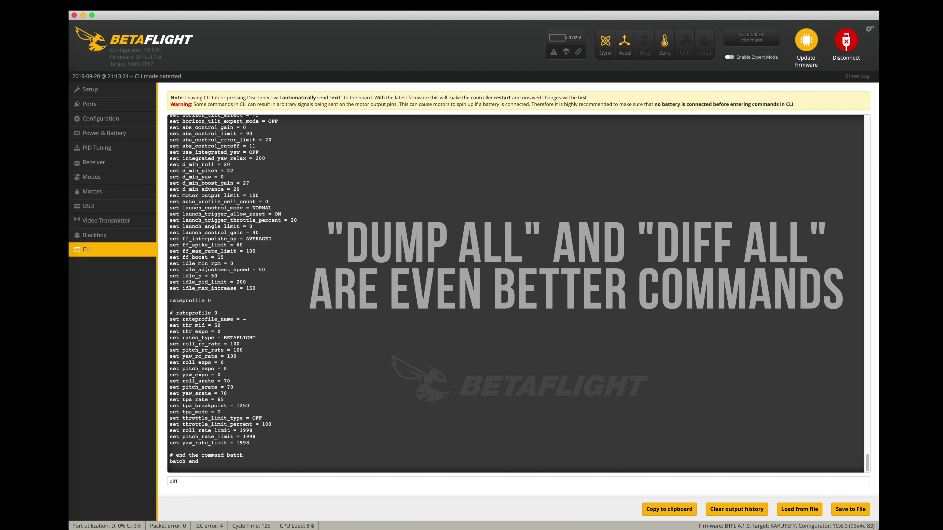
key("Return")
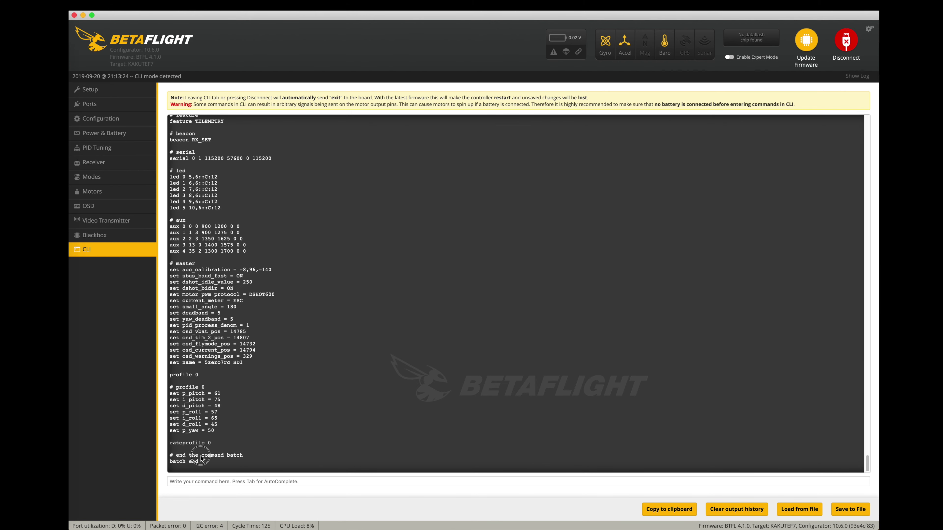
Save the selected diff output as a text file in the emuflight folder
left_click_drag(180, 468, 170, 139)
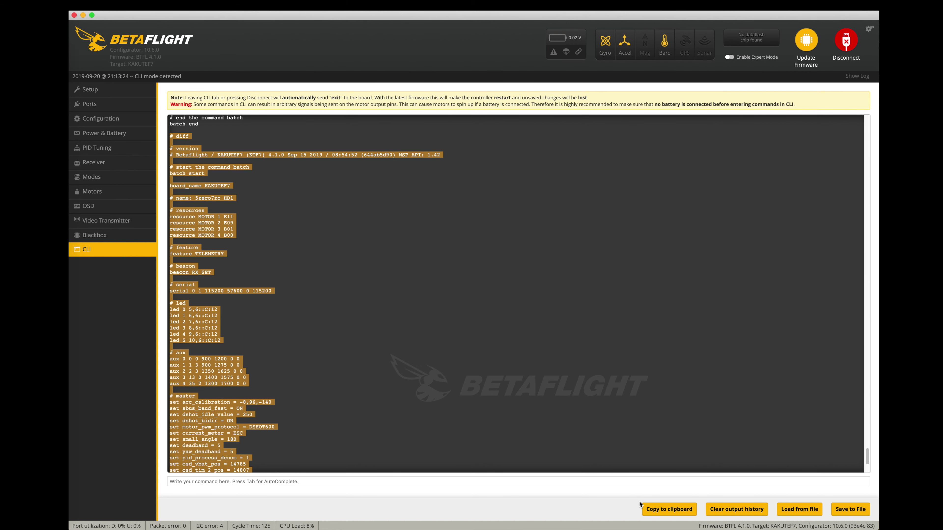
left_click(861, 512)
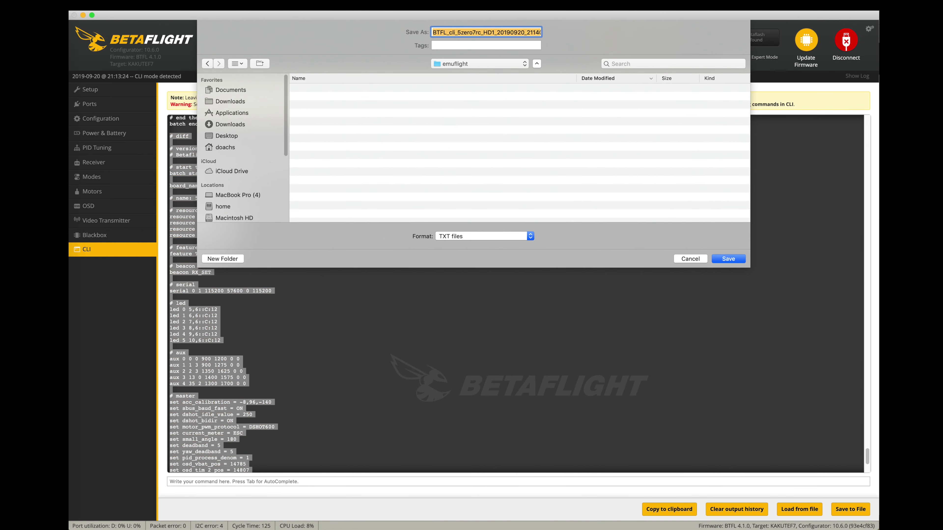
left_click(719, 258)
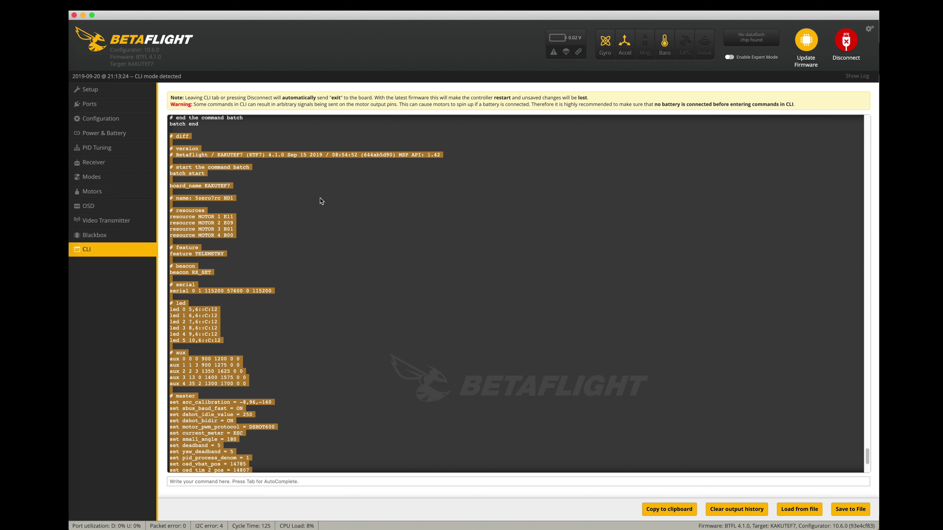
Disconnect from the flight controller and return to the browser's wiki page
left_click(319, 197)
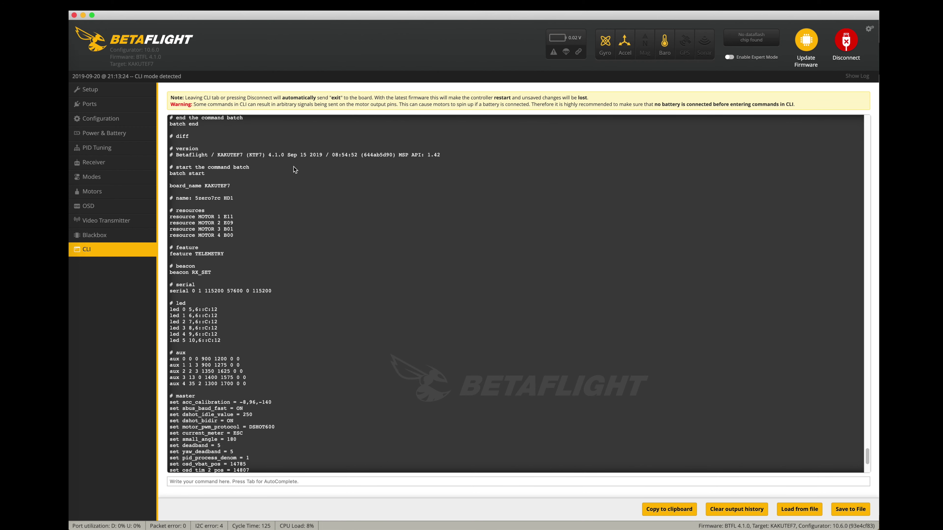
left_click(842, 42)
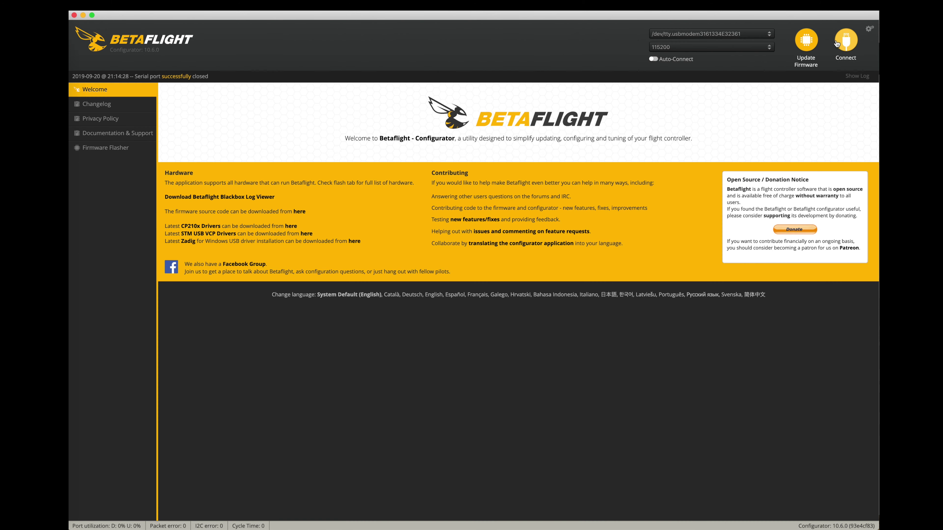
key("super+Tab")
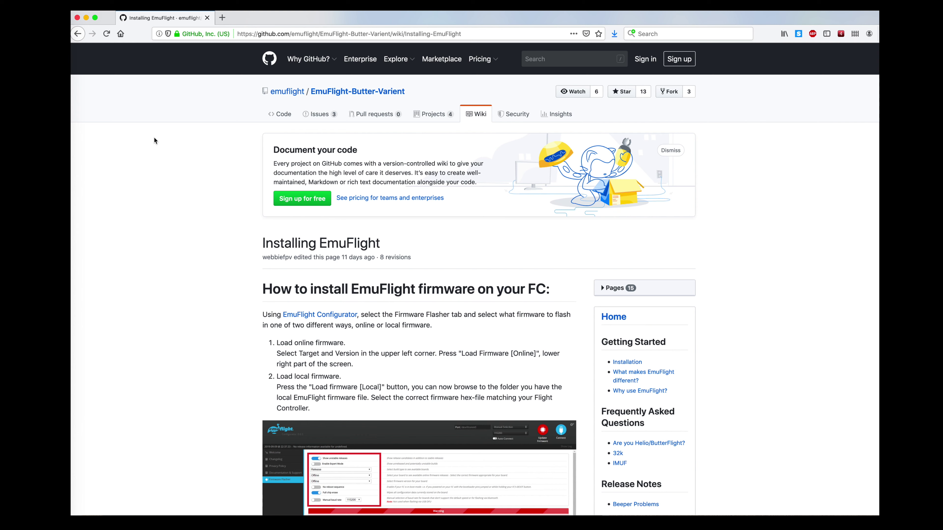
Follow the wiki's EmuFlight Configurator link and scroll to the 0.1.1 release assets
left_click(248, 36)
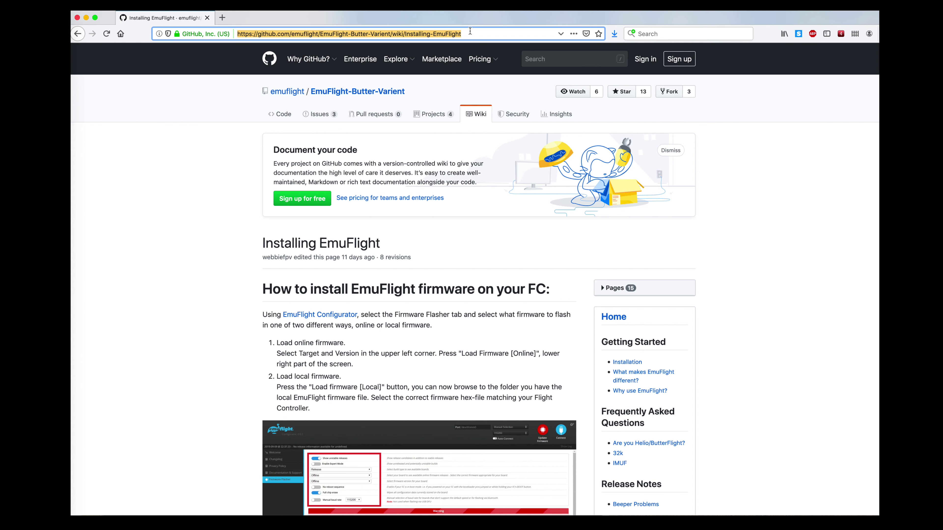
left_click(218, 280)
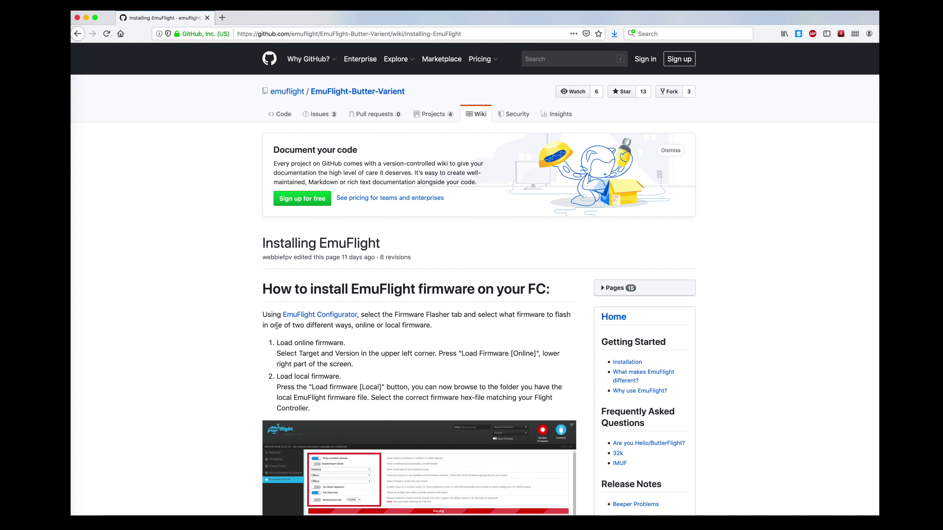
left_click(300, 316)
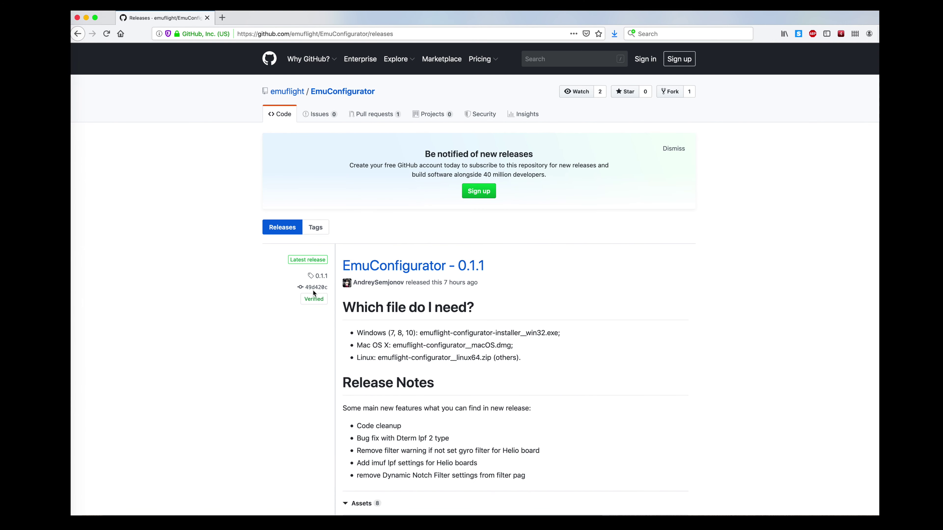
scroll(566, 310, "down", 2)
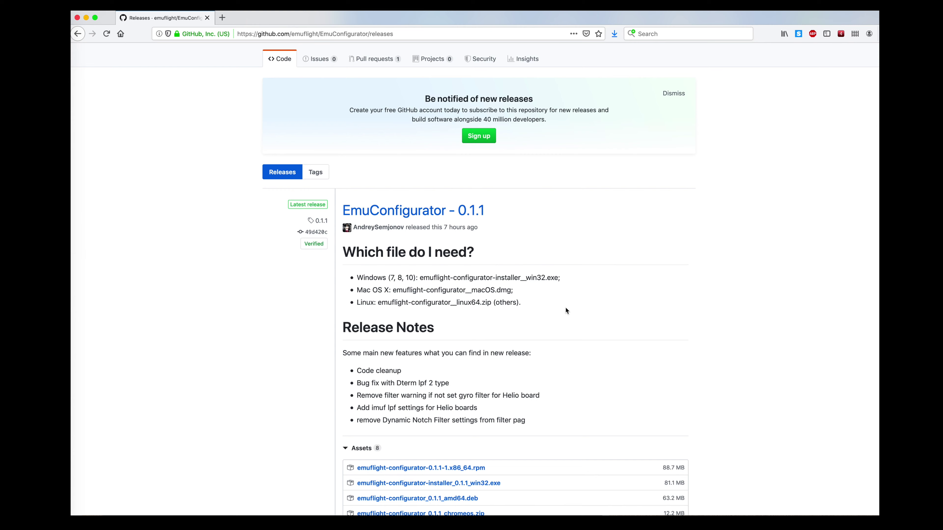
scroll(566, 311, "down", 10)
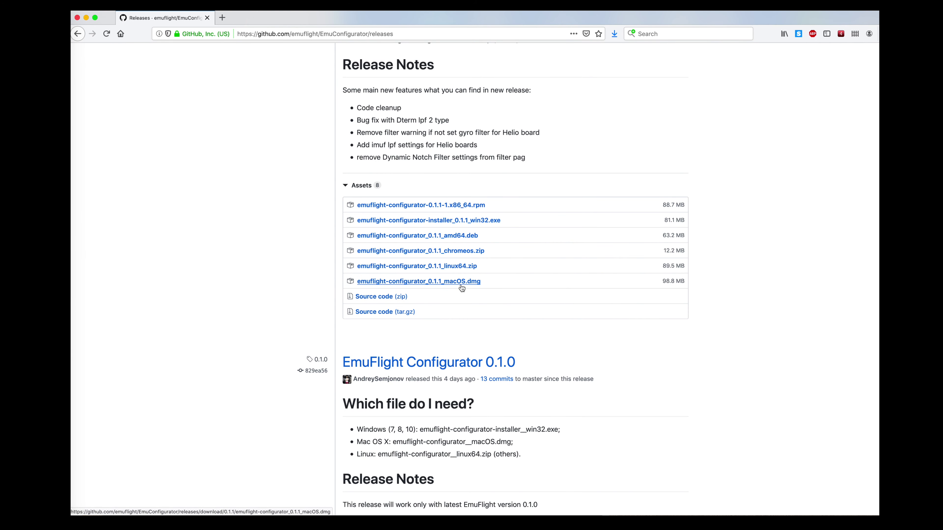
Download the 0.1.1 macOS .dmg and copy Emuflight Configurator.app into Applications
left_click(466, 283)
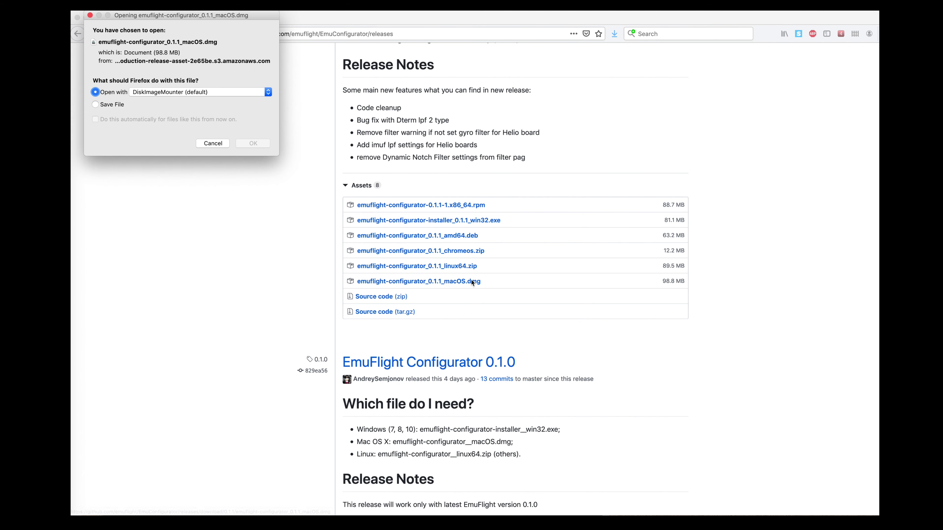
left_click(243, 143)
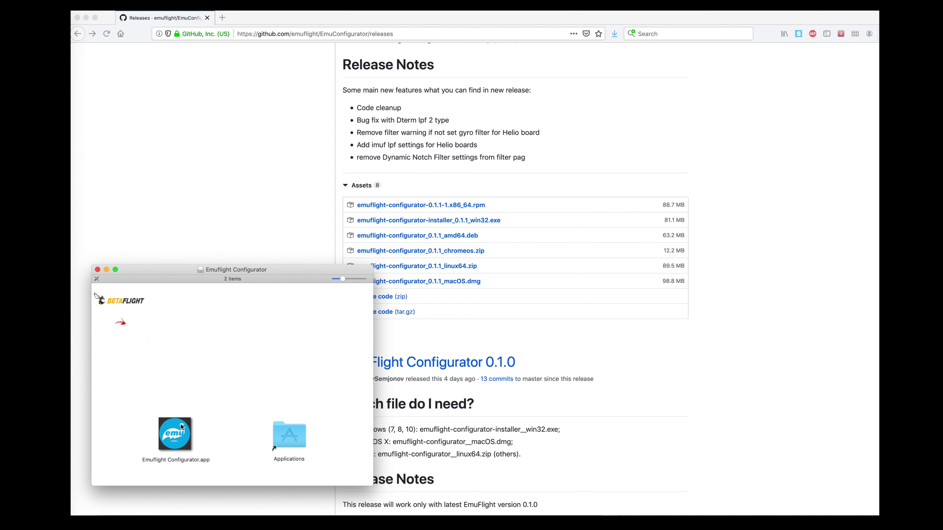
left_click_drag(182, 431, 291, 436)
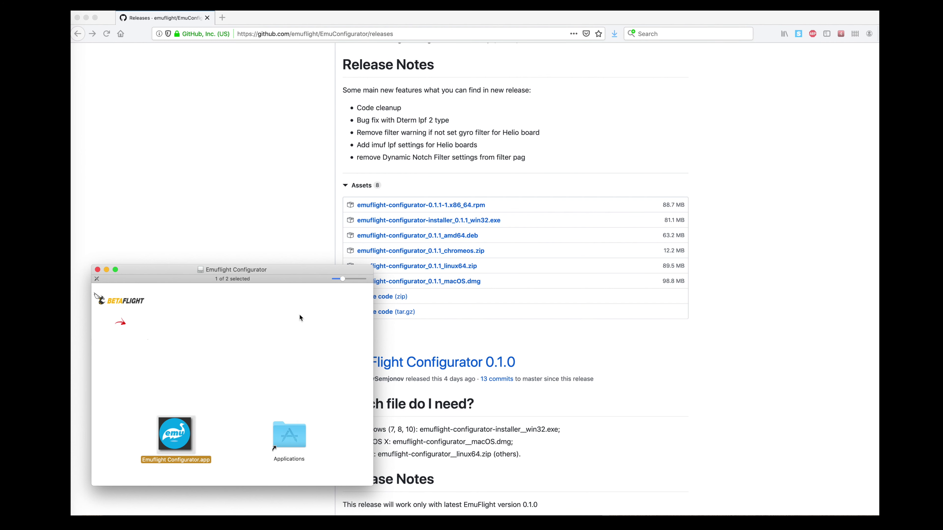
Launch the app from Applications with Open, approving the unidentified-developer warning
double_click(292, 436)
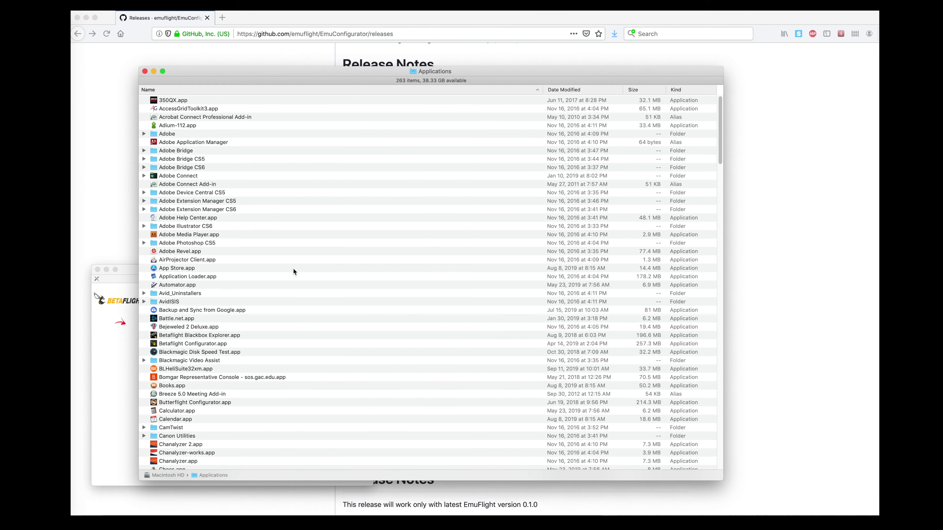
scroll(212, 198, "down", 5)
scroll(212, 198, "down", 10)
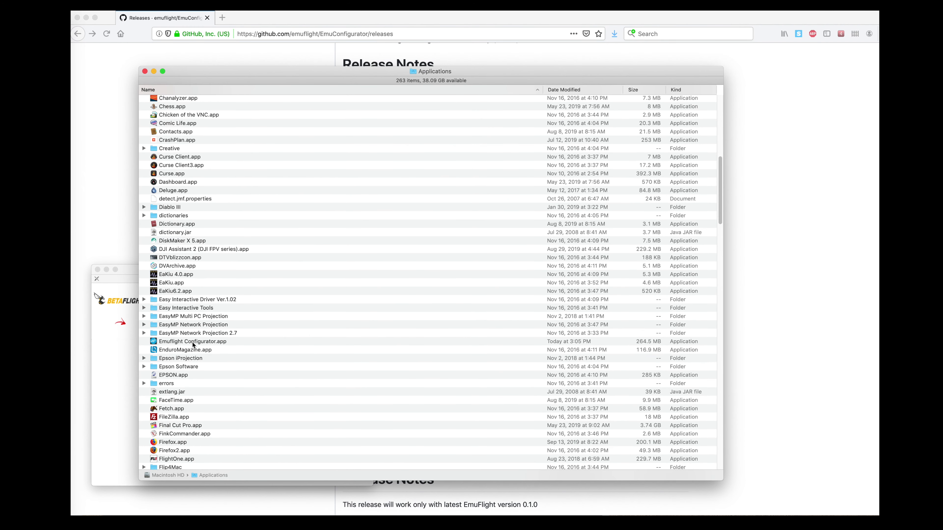
right_click(192, 341)
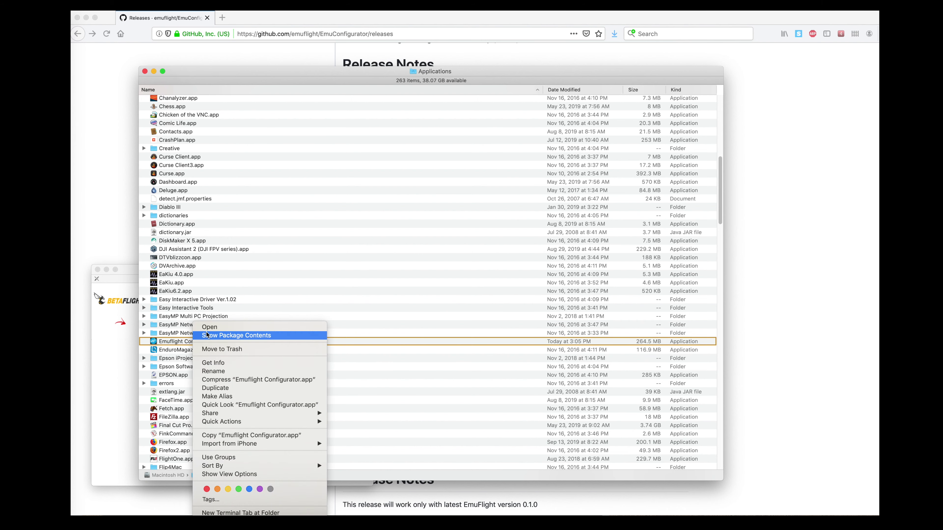
left_click(237, 328)
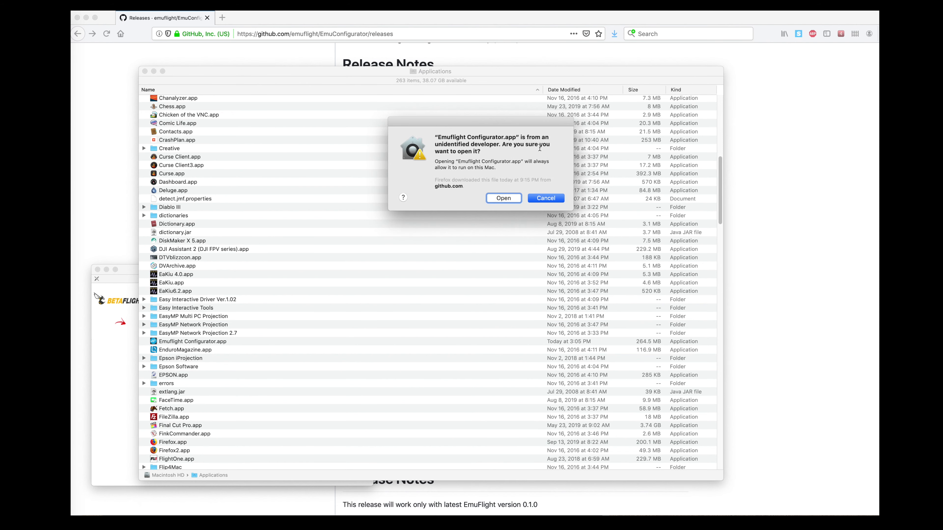
left_click(506, 199)
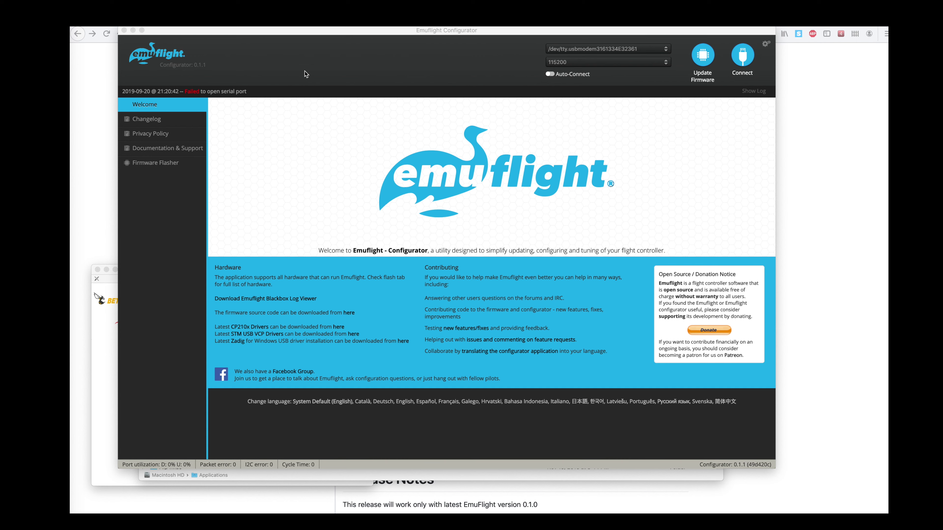
Show the Firmware Flasher page with release information loaded from GitHub
left_click(700, 55)
left_click(700, 58)
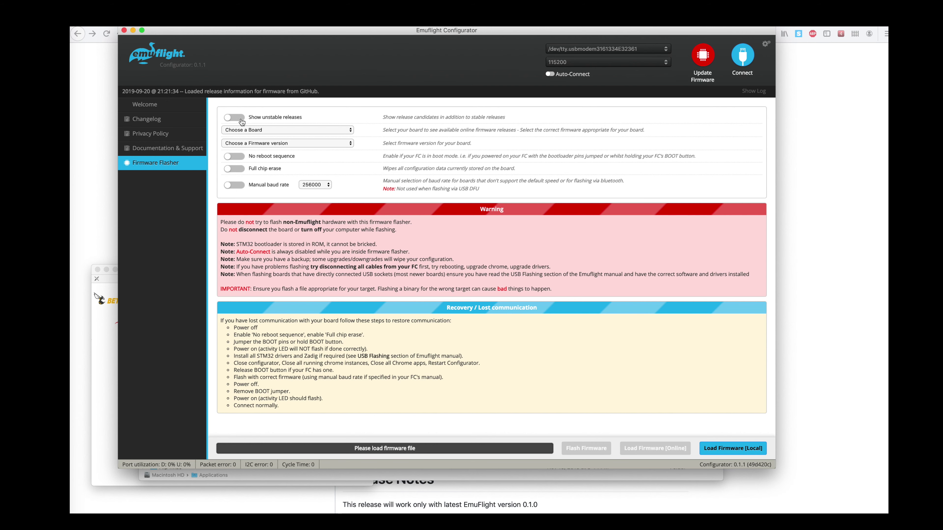
Choose KAKUTEF7 as the board and keep firmware version 0.1.0 dated 17-09-2019
left_click(279, 130)
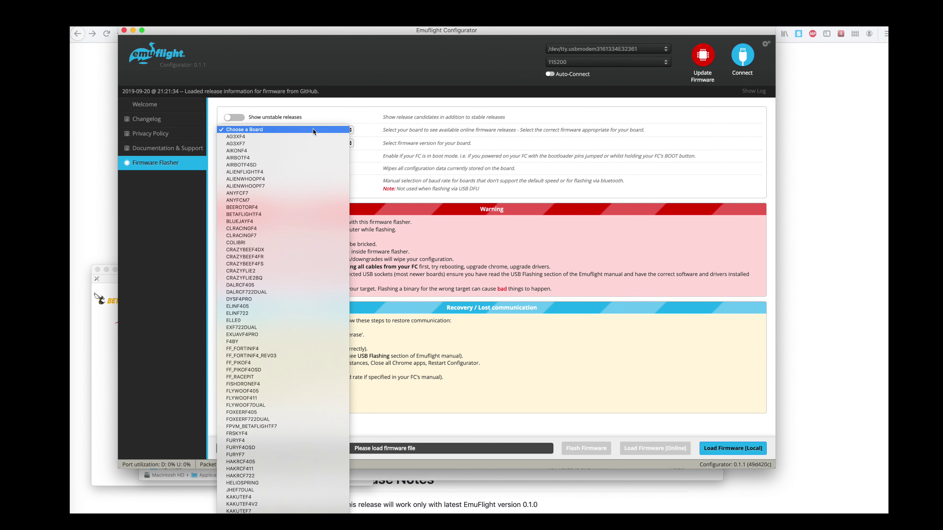
scroll(308, 318, "down", 2)
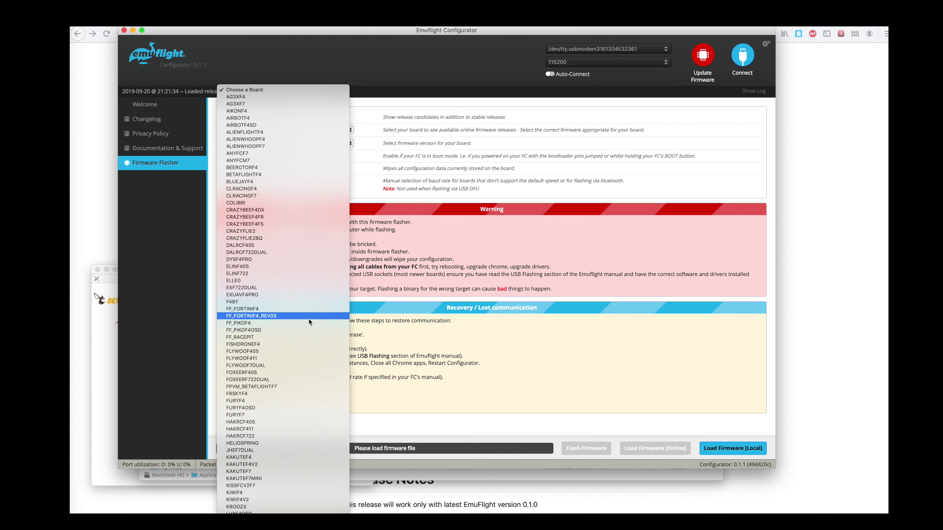
scroll(309, 318, "down", 3)
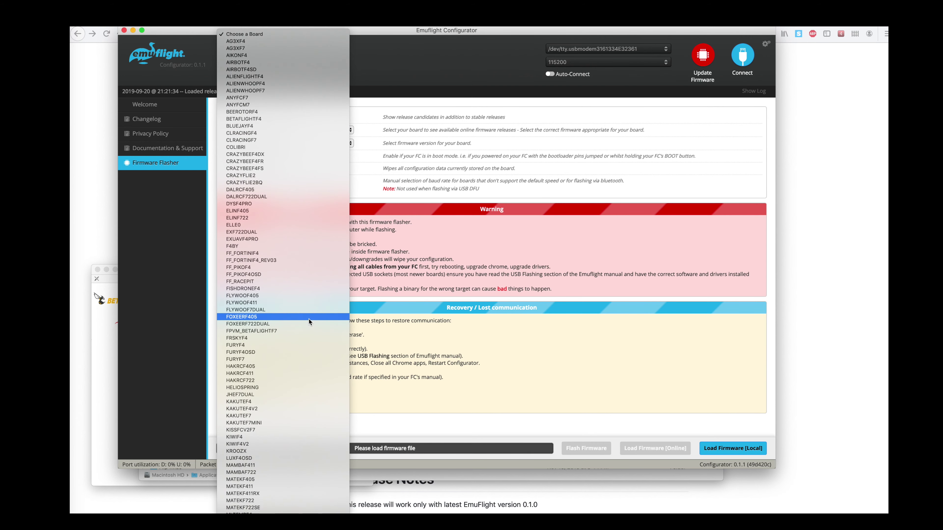
left_click(288, 415)
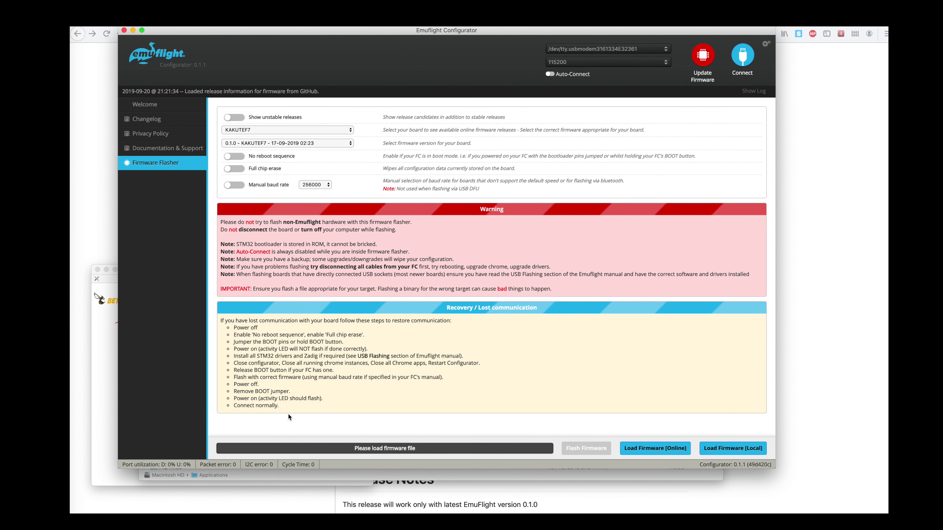
left_click(345, 145)
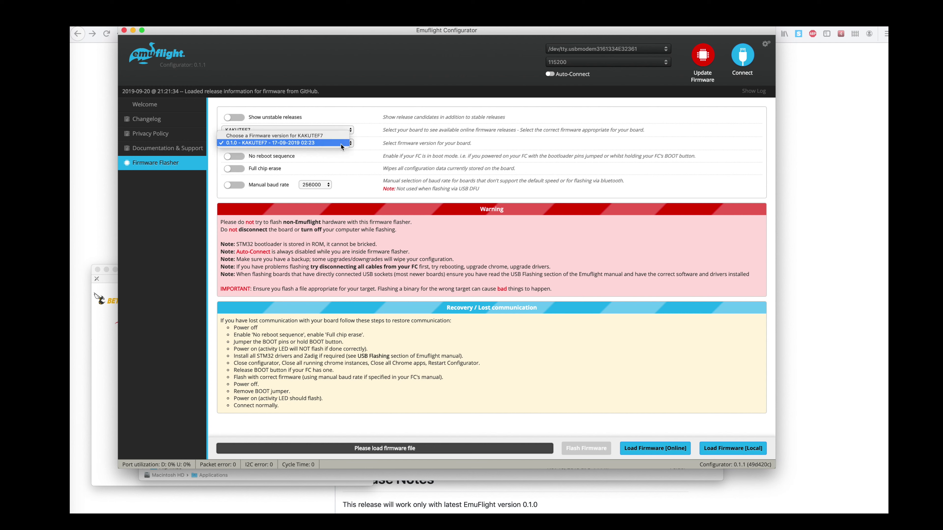
left_click(340, 144)
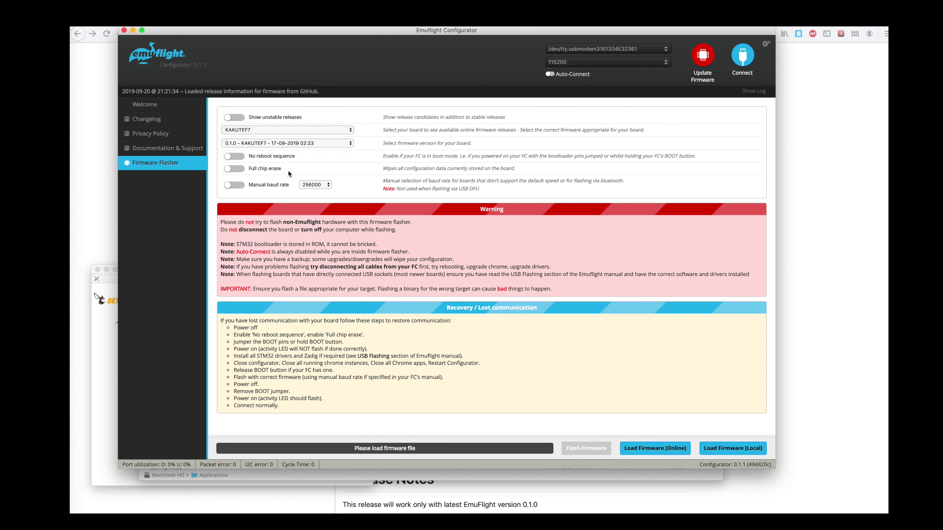
Enable full chip erase and load the online EmuFlight_0.1.0_KAKUTEF7.hex firmware
left_click(238, 170)
left_click(663, 451)
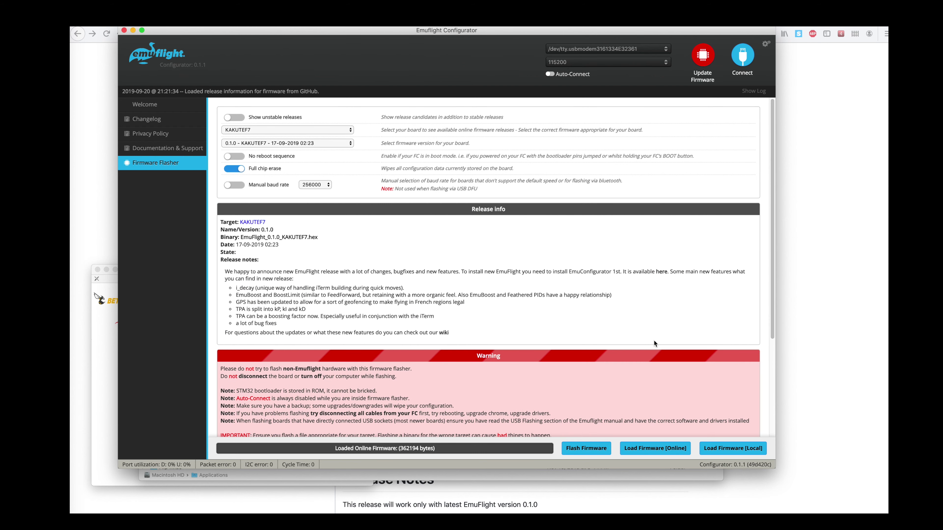
scroll(636, 334, "down", 5)
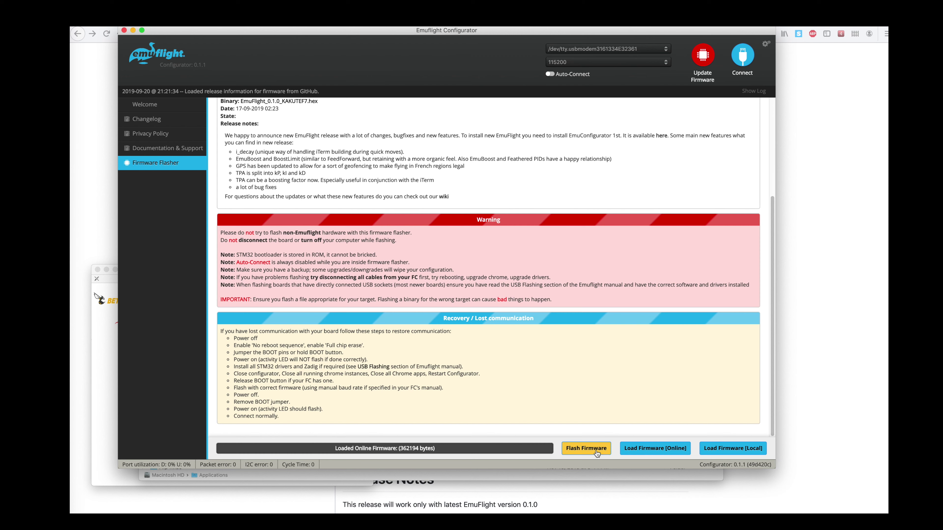
Flash EmuFlight 0.1.0 onto the KAKUTEF7 until it reports Programming: SUCCESSFUL
left_click(586, 448)
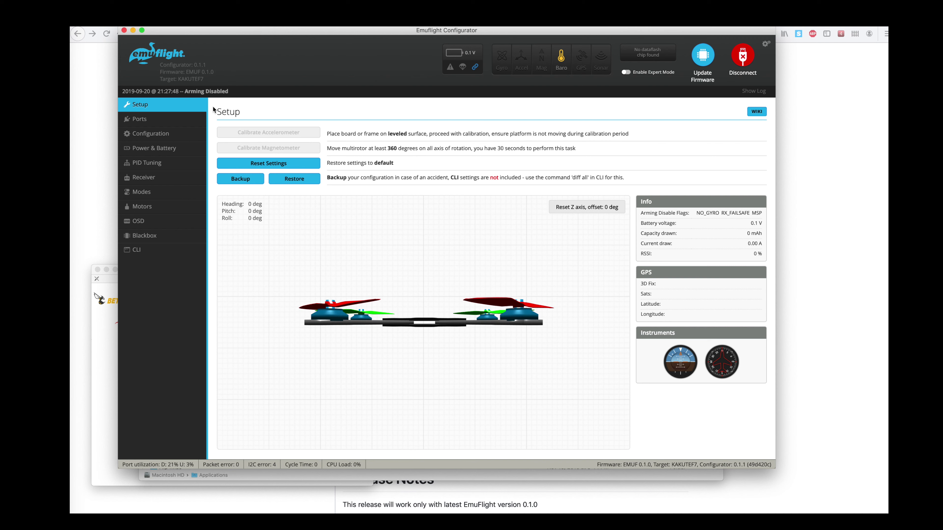
Review the Ports page, then the Configuration page with Quad X and ONESHOT125
left_click(168, 121)
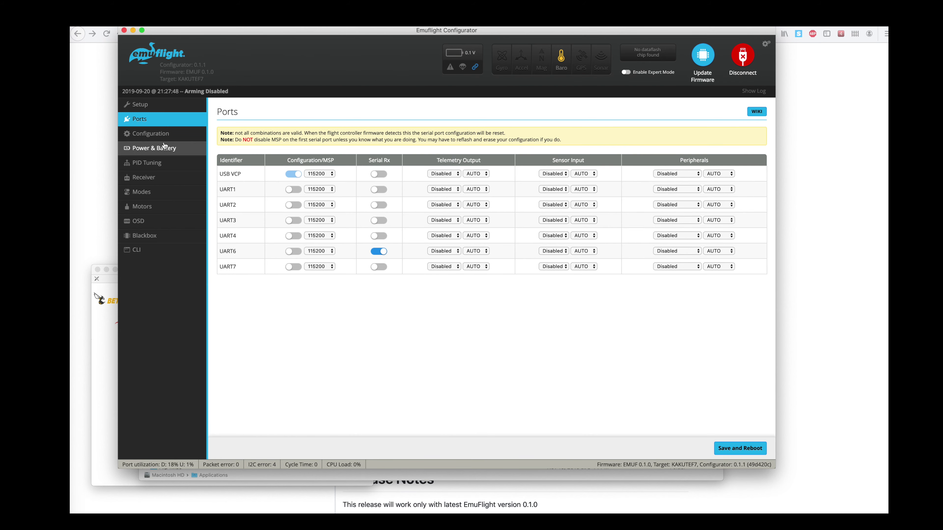
left_click(165, 136)
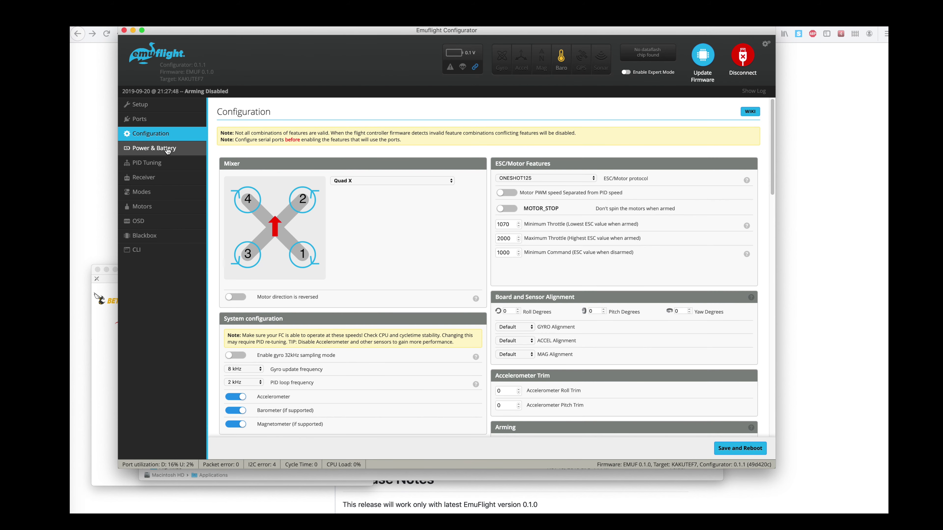
Switch to the CLI and open BTFL_cli_5zero7rc_HD1_20190920_211403.txt in TextEdit, arranged beside it
left_click(158, 254)
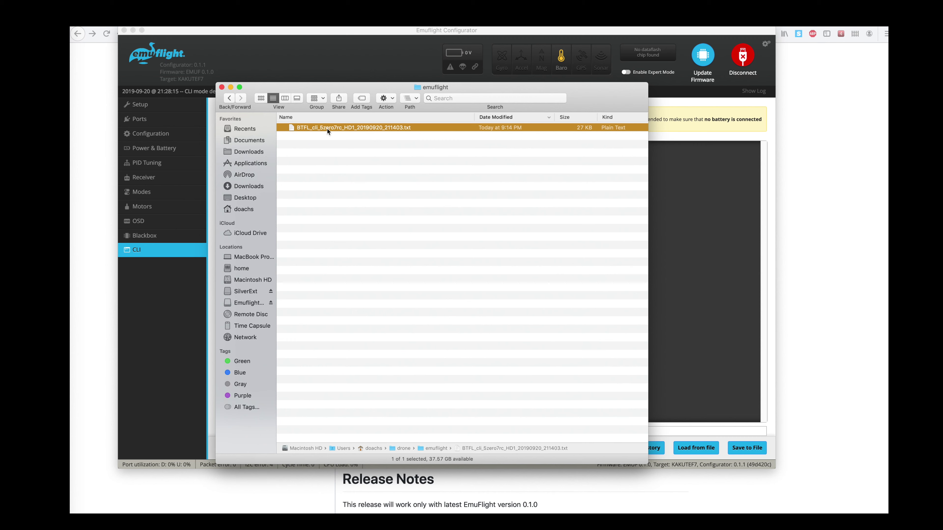
double_click(327, 128)
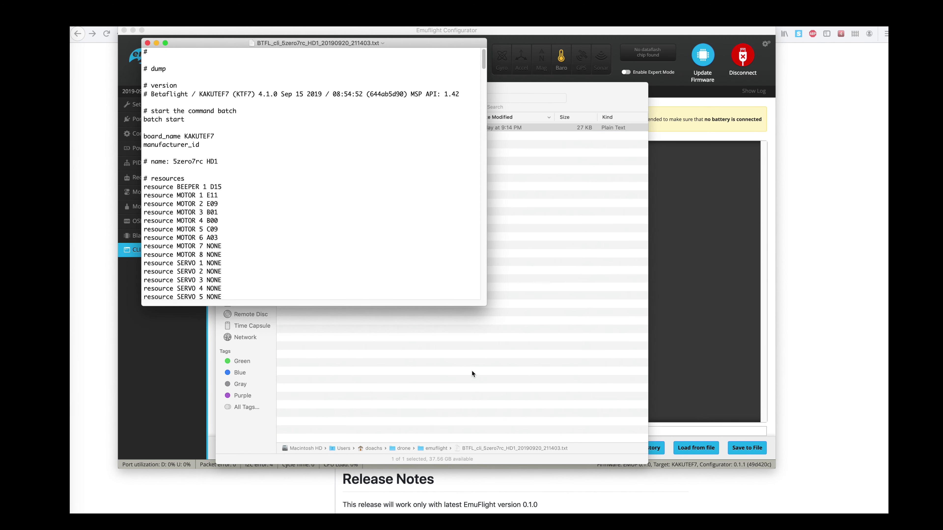
left_click_drag(482, 304, 664, 486)
scroll(457, 294, "down", 15)
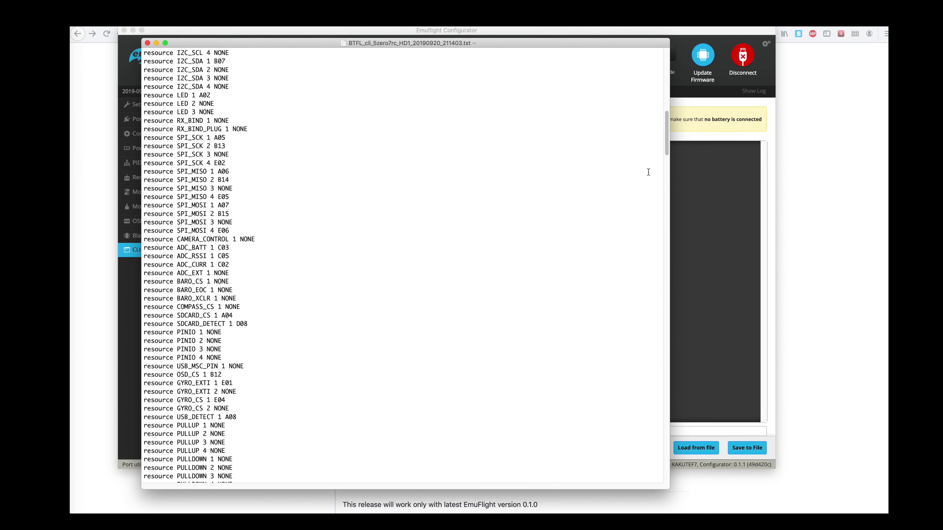
left_click_drag(668, 148, 667, 470)
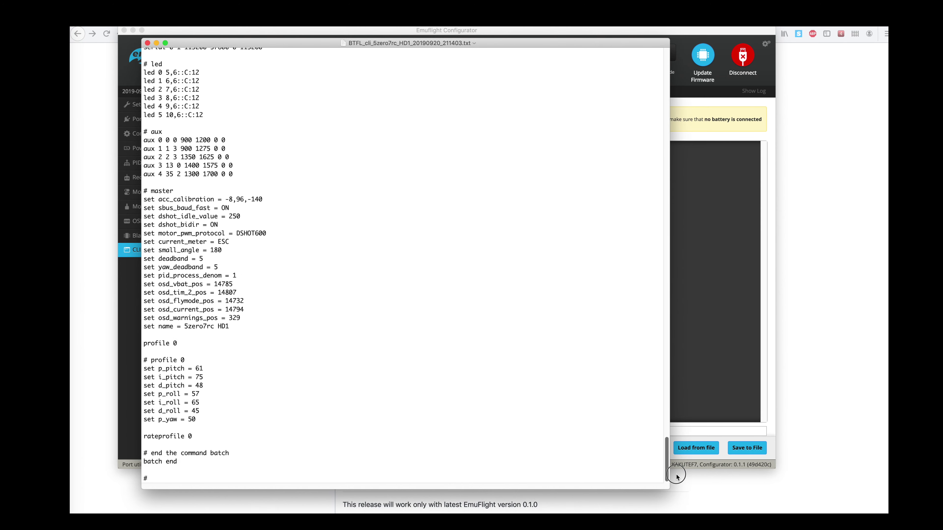
scroll(412, 297, "up", 10)
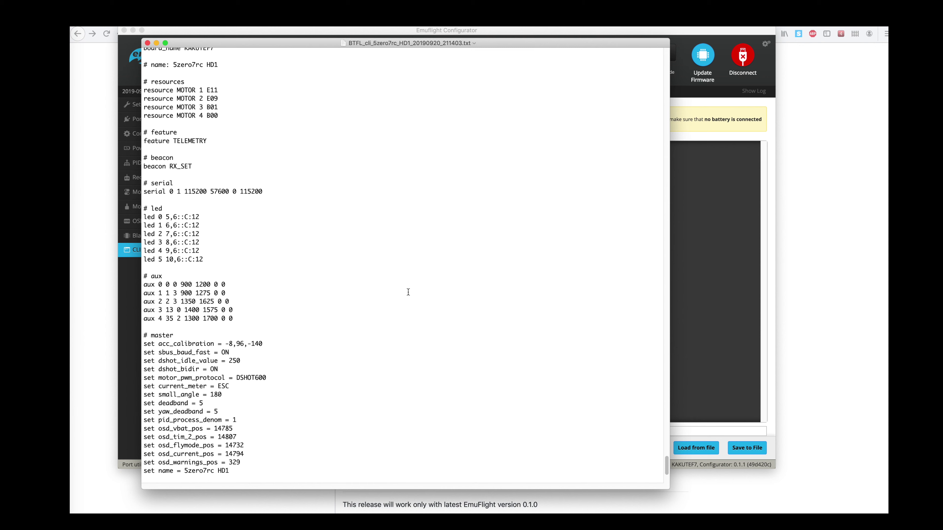
scroll(407, 291, "up", 2)
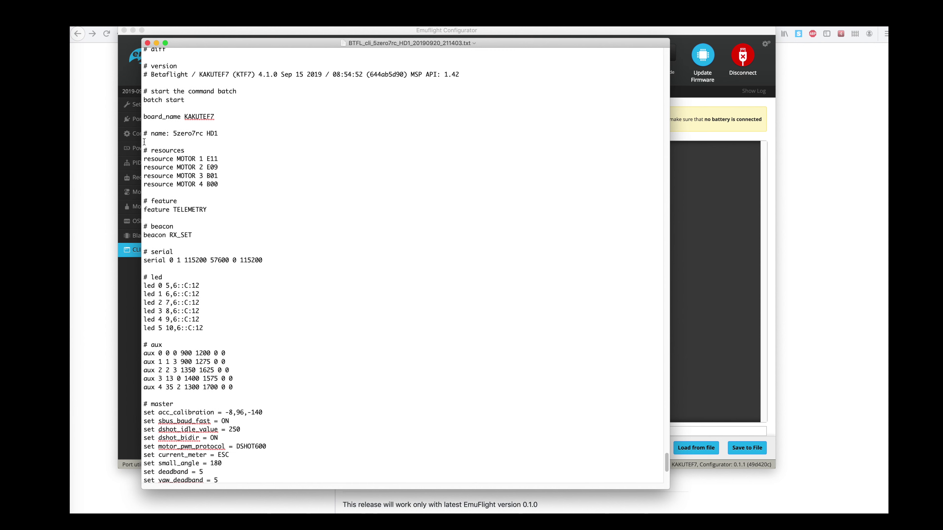
left_click_drag(198, 46, 376, 31)
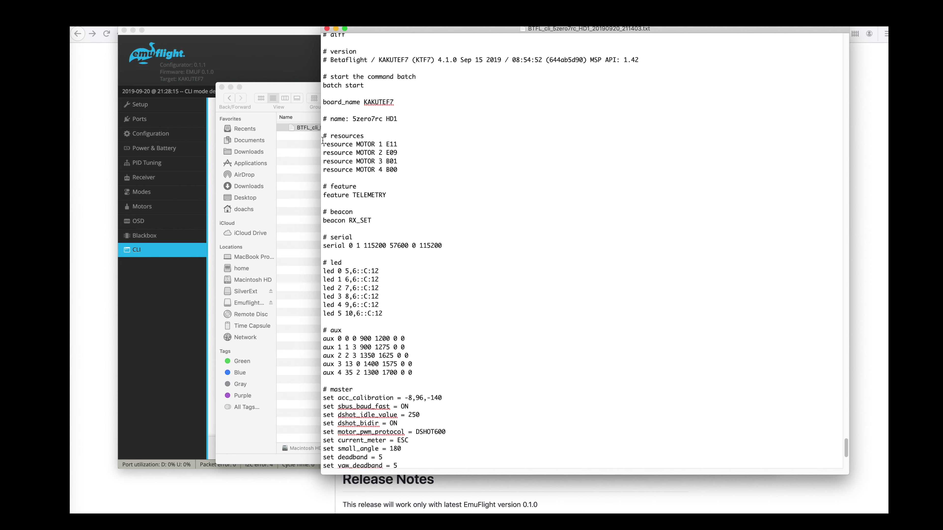
Apply the diff's four resource MOTOR lines in the CLI
left_click_drag(323, 142, 438, 169)
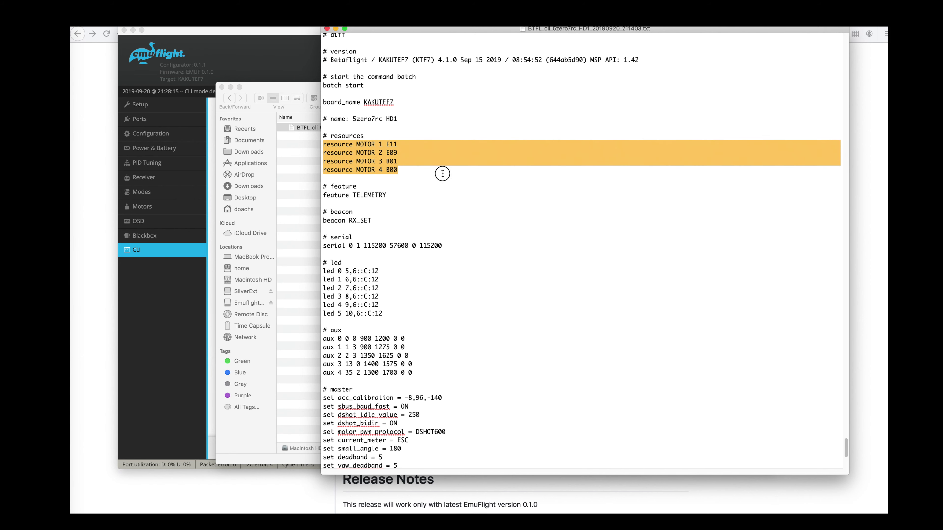
left_click(198, 256)
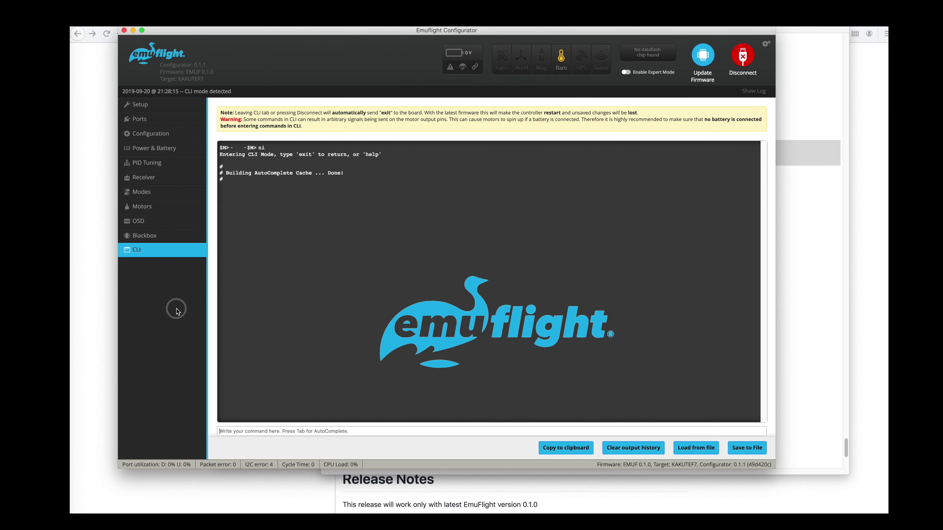
key("super+v")
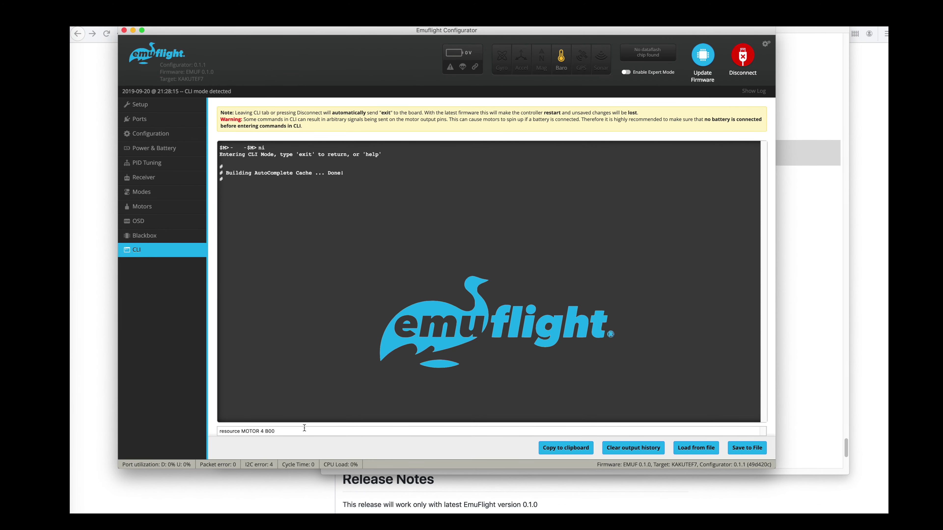
key("Return")
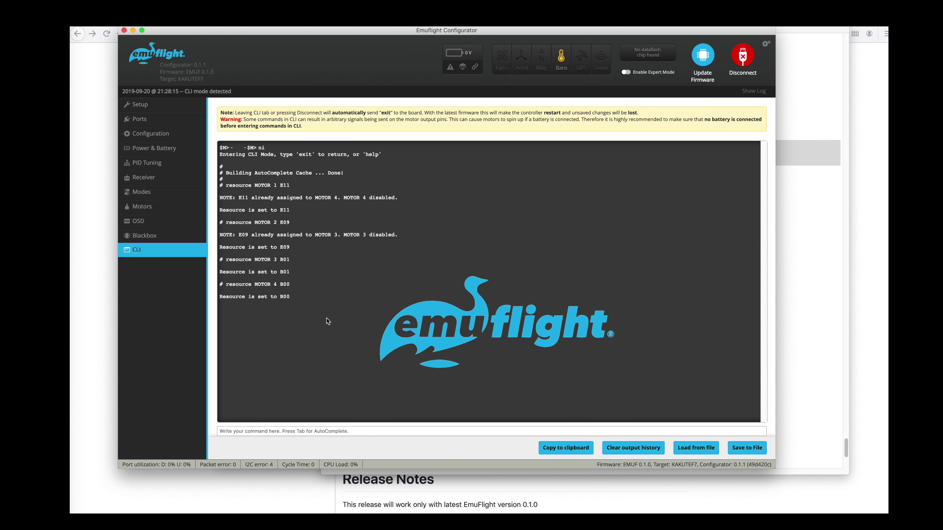
Enable feature TELEMETRY from the diff in the CLI
left_click(807, 283)
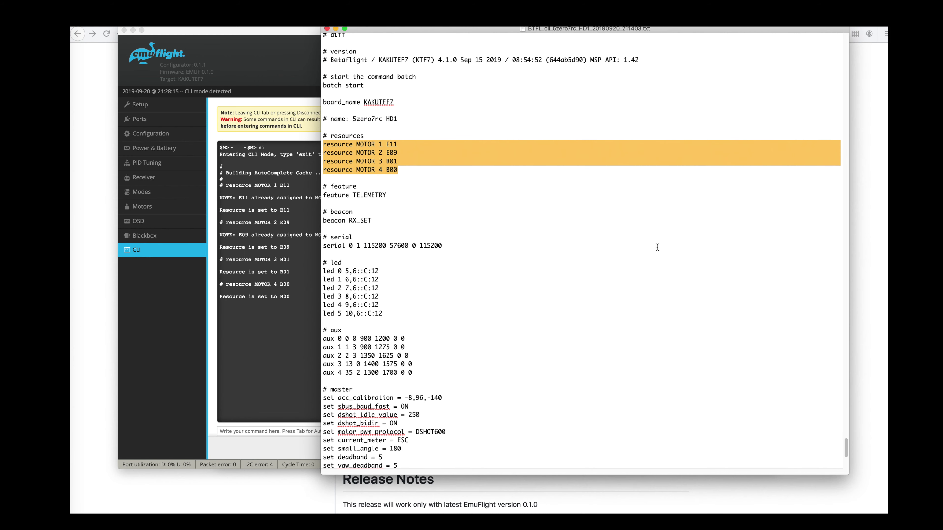
triple_click(329, 195)
key("ctrl+c")
left_click(289, 243)
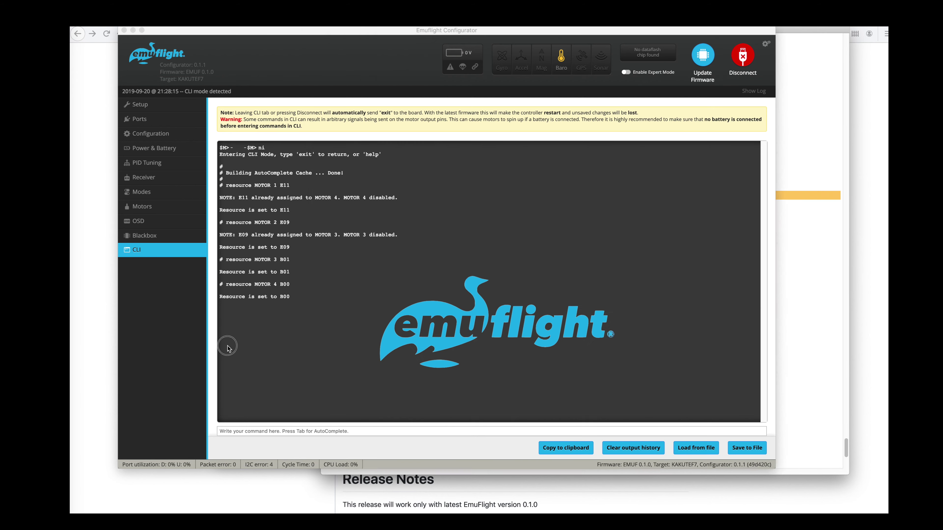
left_click(248, 430)
key("ctrl+v")
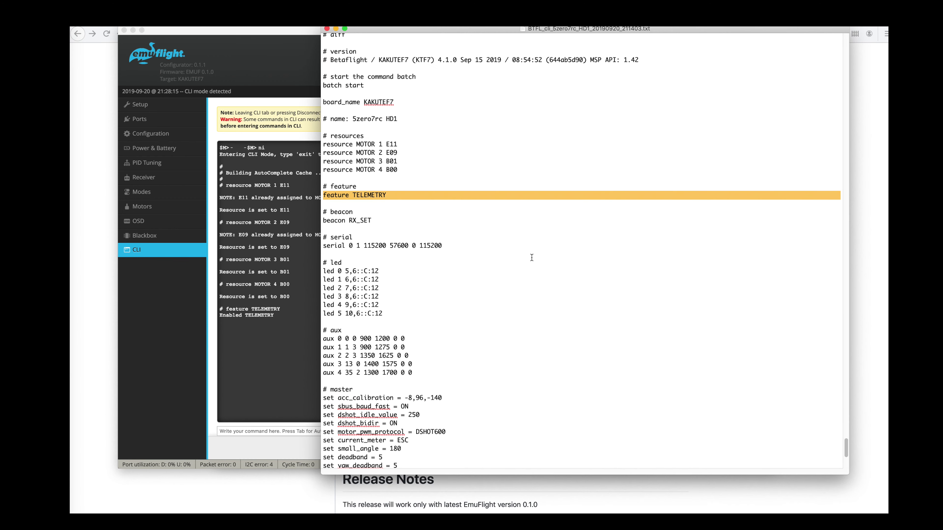
Run the diff's beacon RX_SET command in the CLI
left_click(815, 228)
triple_click(369, 221)
key("ctrl+c")
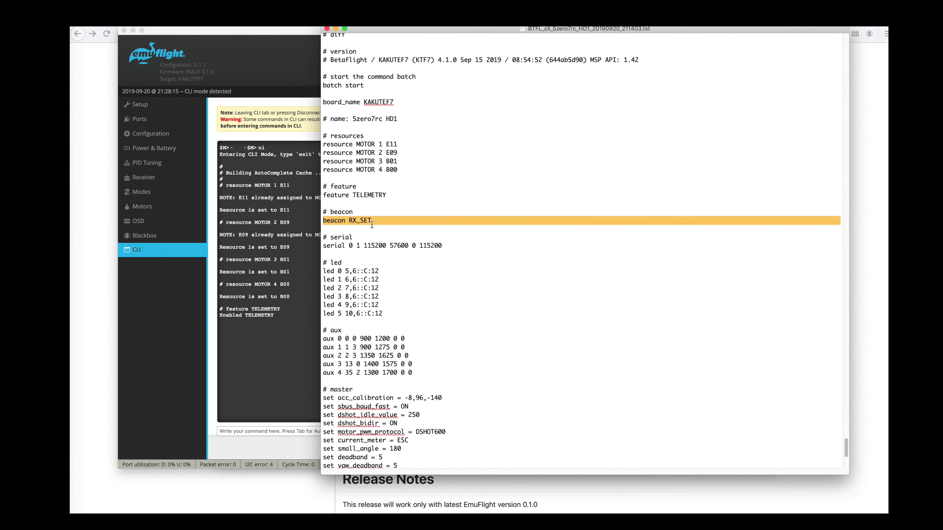
left_click(290, 334)
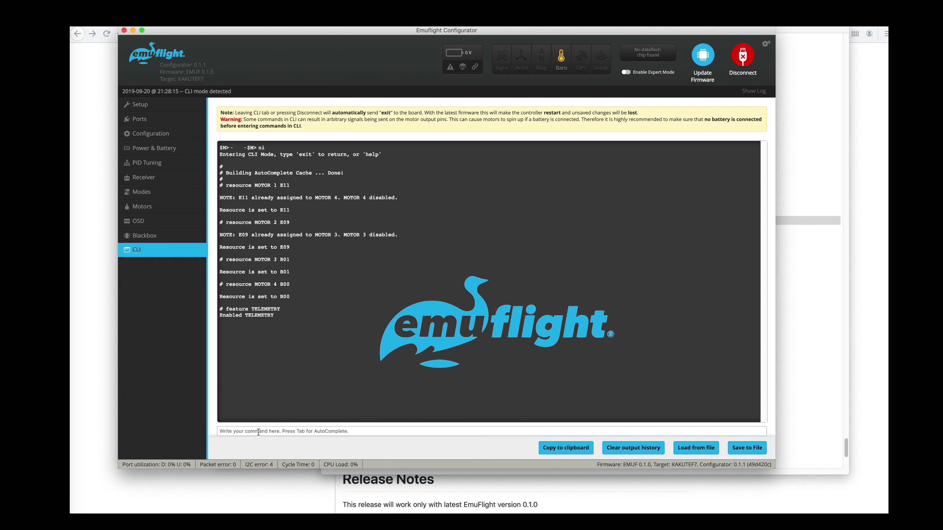
left_click(258, 431)
key("ctrl+v")
Review the diff's serial settings line without applying it yet
left_click(793, 308)
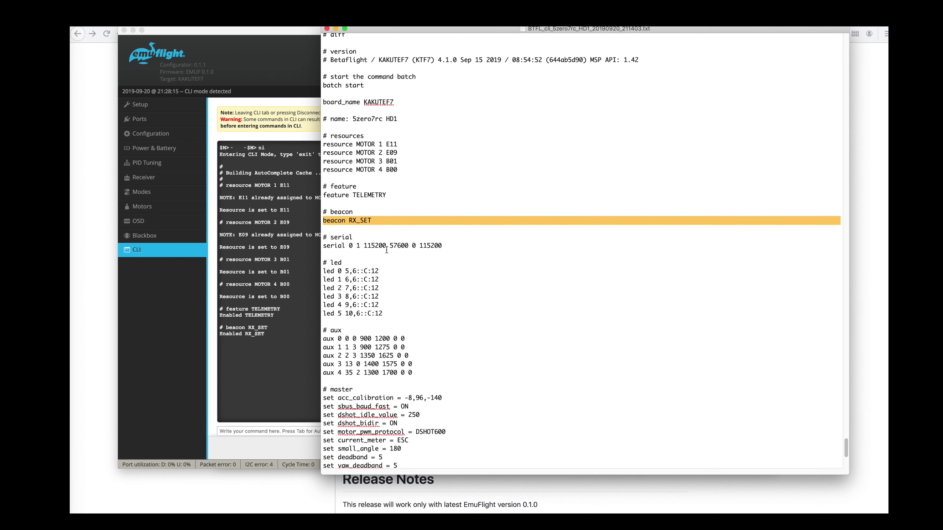
scroll(384, 249, "down", 1)
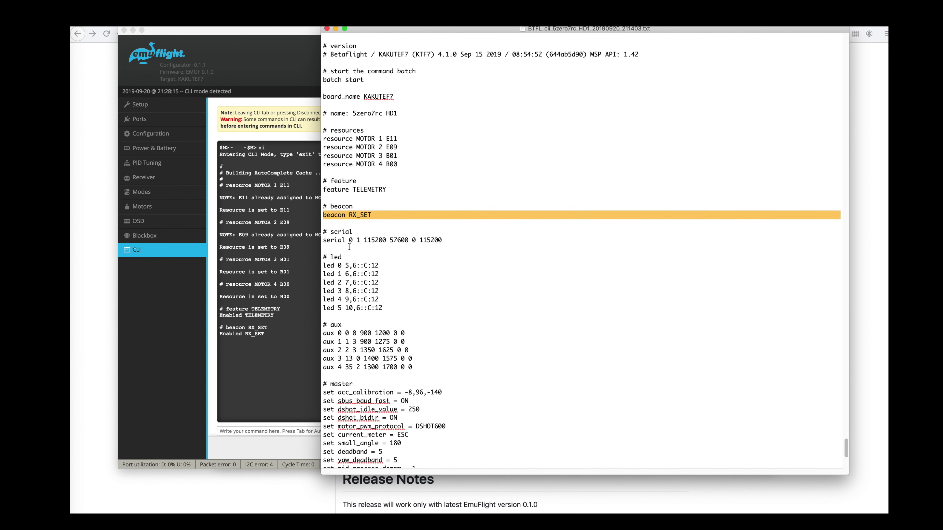
left_click(334, 240)
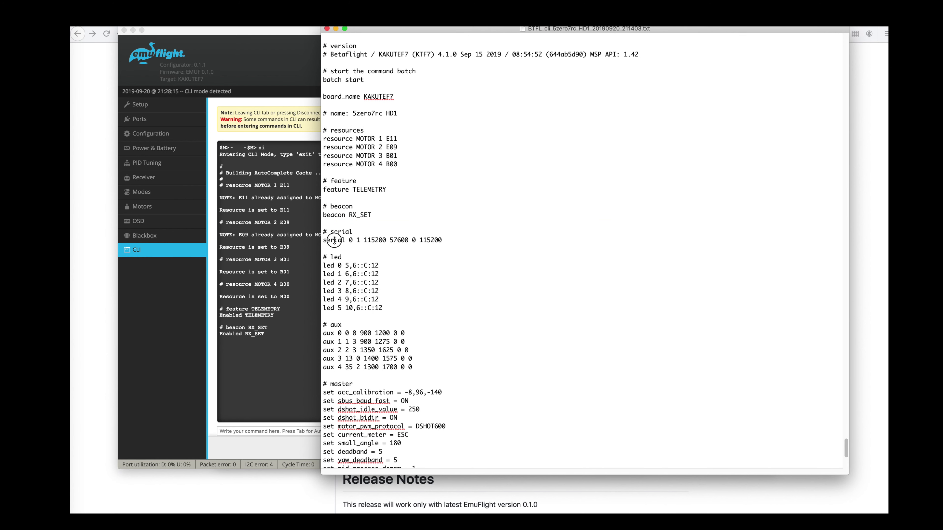
triple_click(334, 240)
left_click(357, 241)
Run the diff's aux 0 through aux 4 mode-range commands in the CLI
scroll(358, 240, "down", 5)
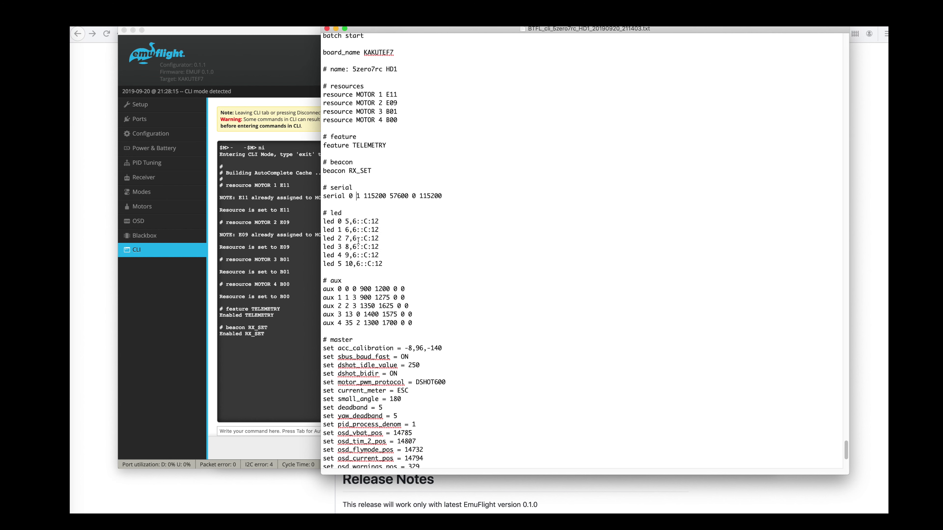
scroll(341, 204, "down", 3)
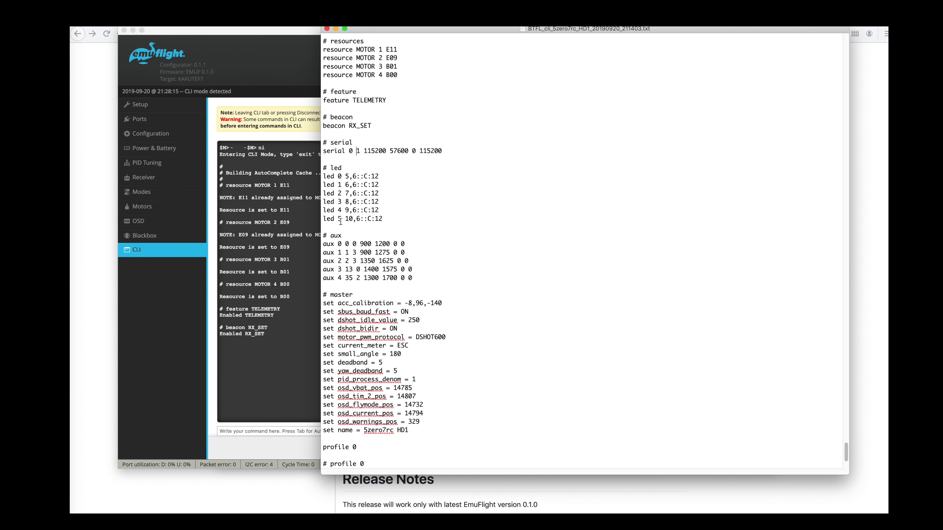
left_click_drag(325, 222, 458, 258)
key("super+c")
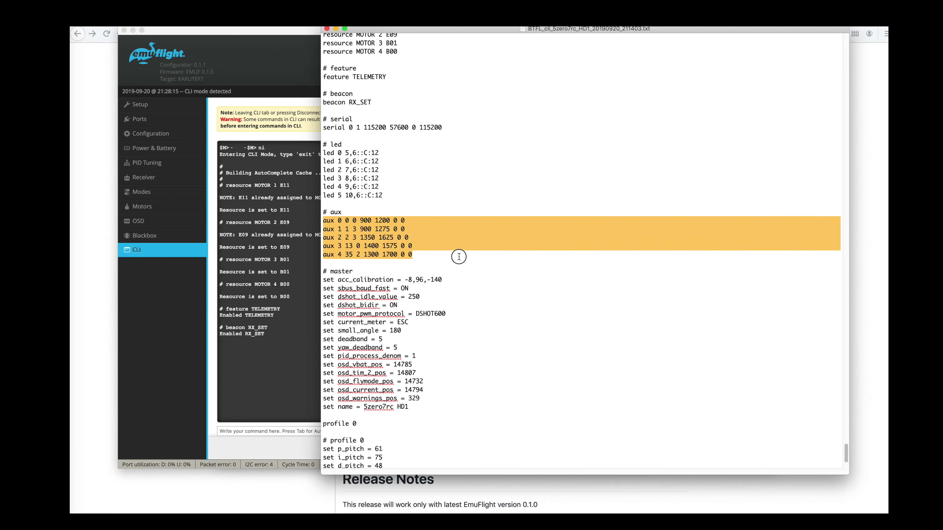
left_click(278, 334)
left_click(275, 431)
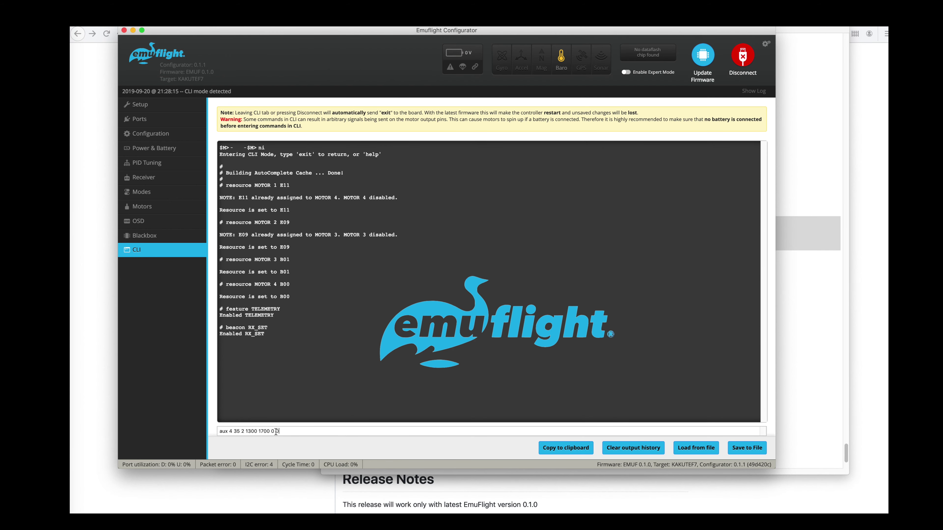
key("super+v")
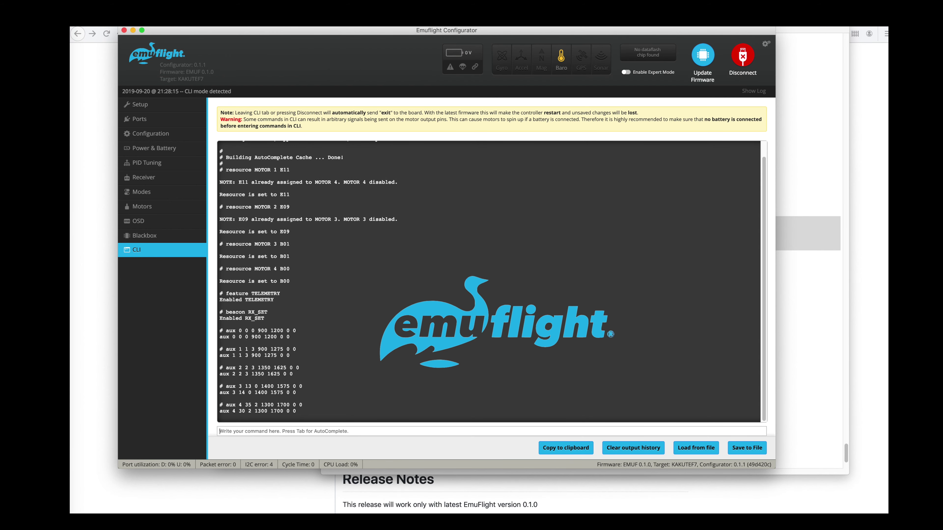
Scroll further down the diff and select the sbus_baud_fast setting line
left_click(781, 281)
scroll(692, 279, "down", 5)
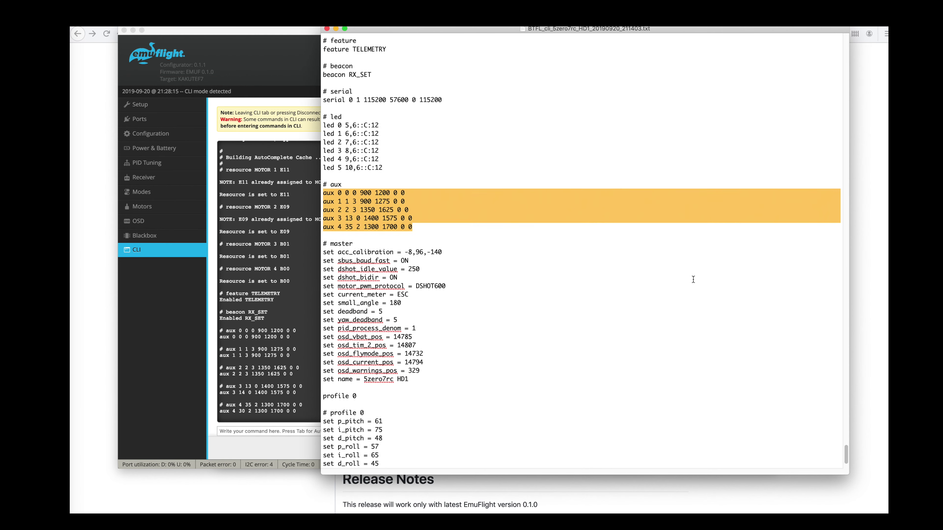
scroll(693, 279, "down", 2)
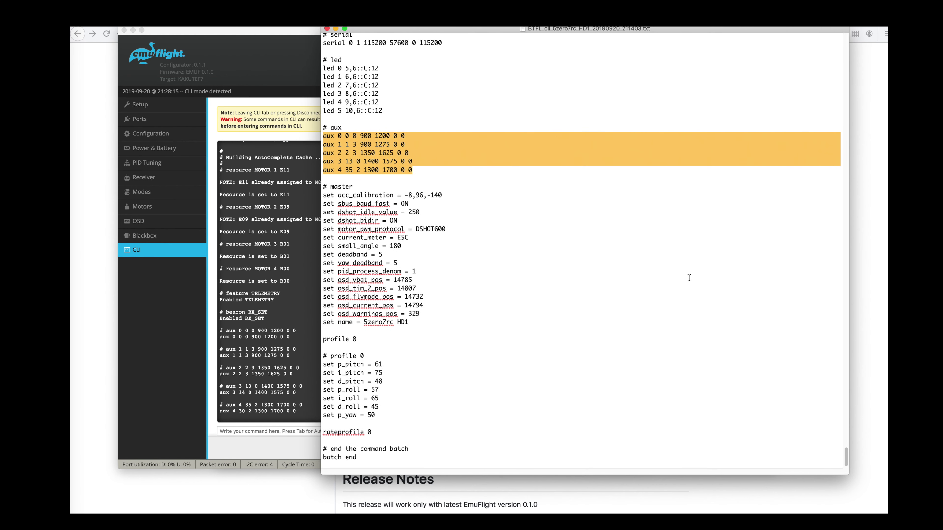
triple_click(380, 204)
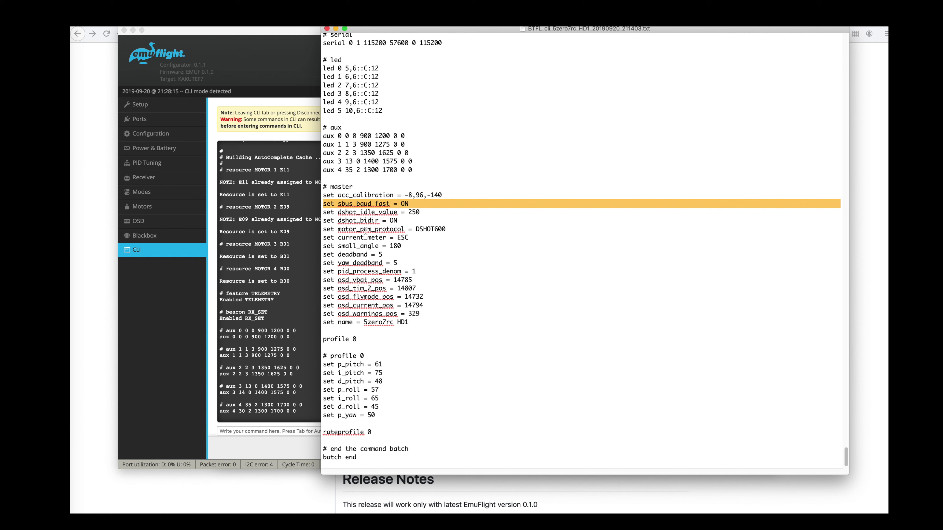
Set motor_pwm_protocol to DSHOT600 via the CLI
left_click(367, 230)
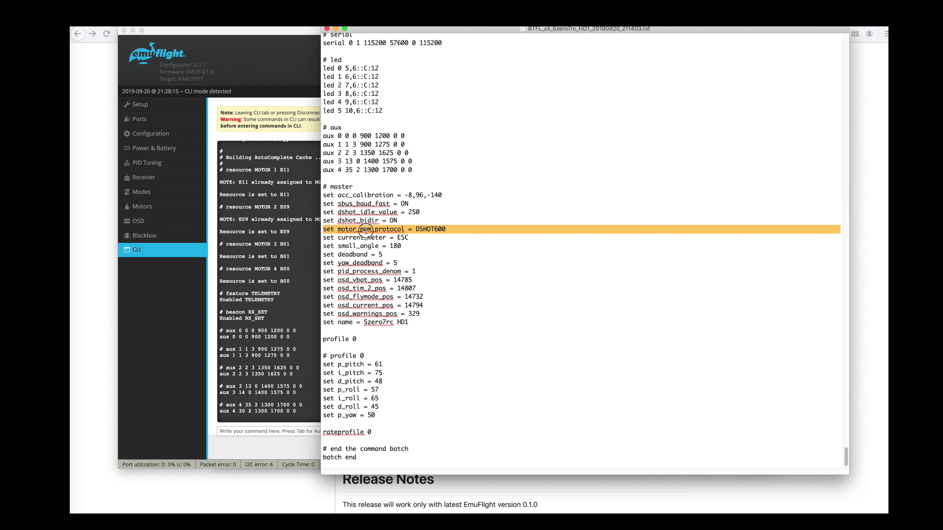
left_click(296, 284)
left_click(279, 432)
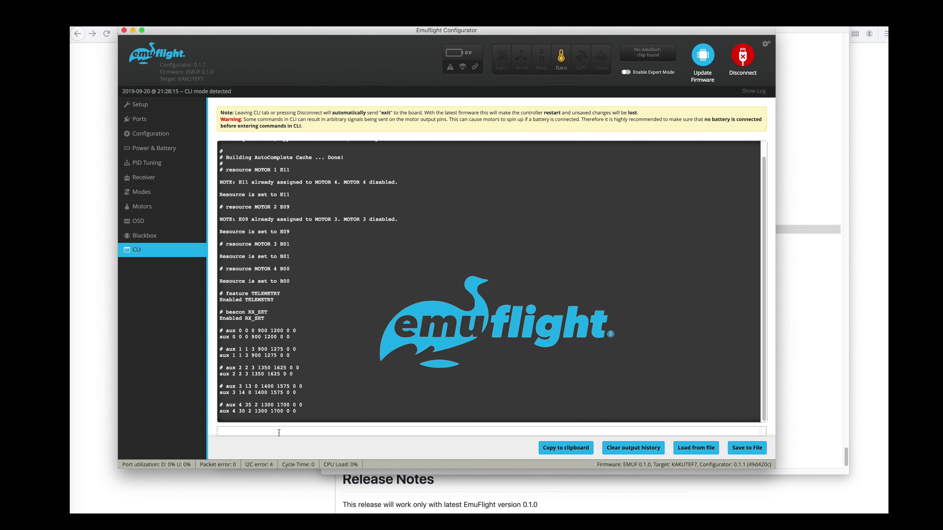
type("set motor_pwm_protocol = DSHOT600")
key("Return")
Set current_meter to ESC via the CLI
left_click(790, 284)
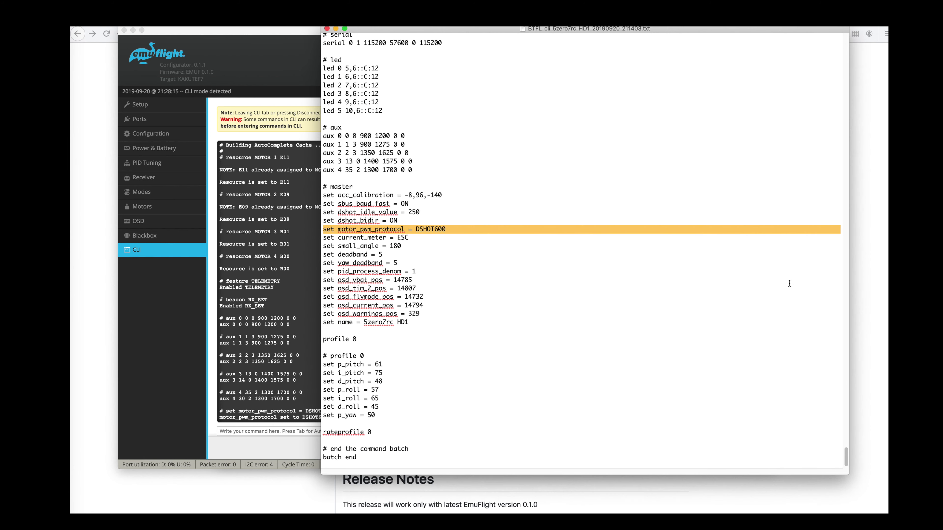
left_click(398, 237)
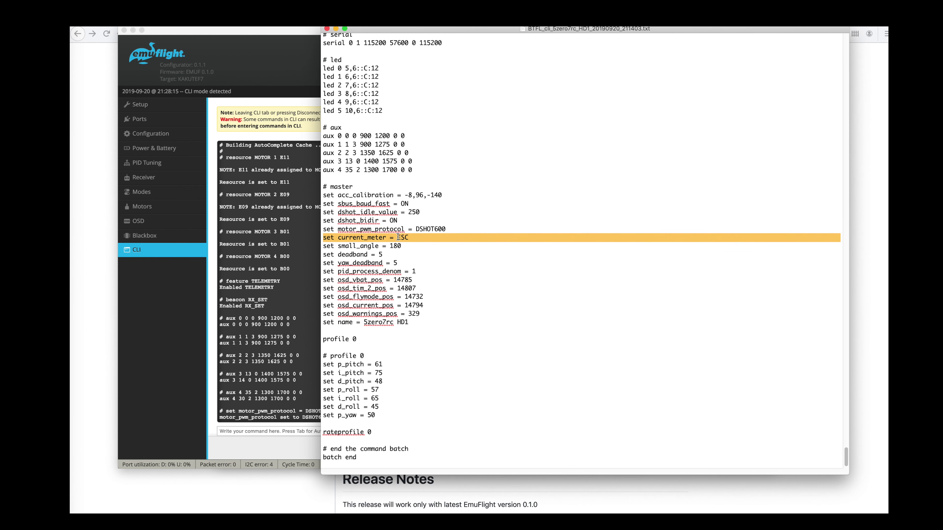
left_click(286, 280)
type("set current_meter = ESC")
key("Return")
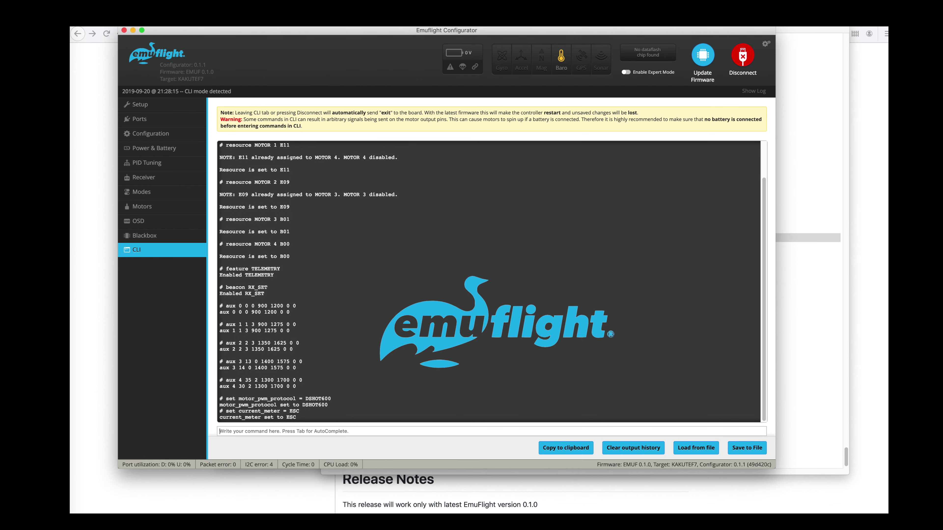
Set small_angle to 180 via the CLI
left_click(843, 284)
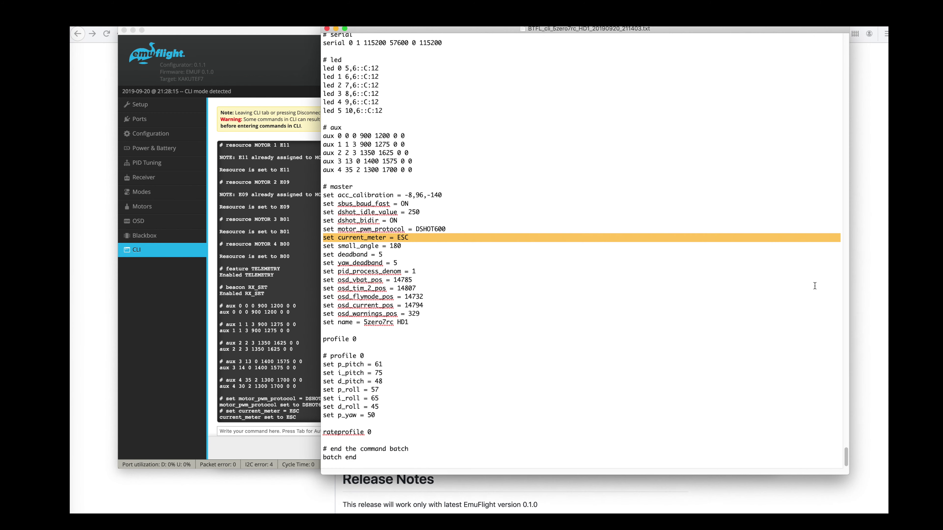
left_click(350, 247)
left_click(301, 275)
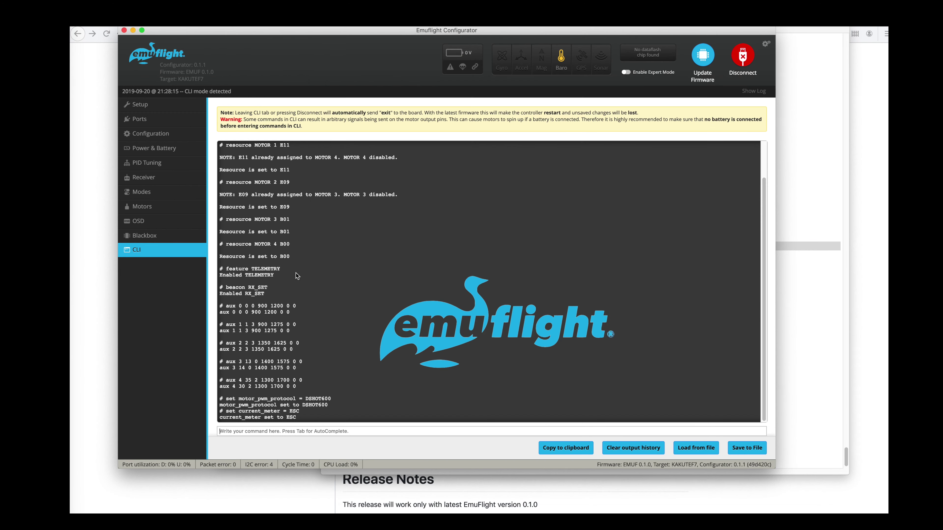
left_click(314, 431)
type("set small_angle = 180")
key("Return")
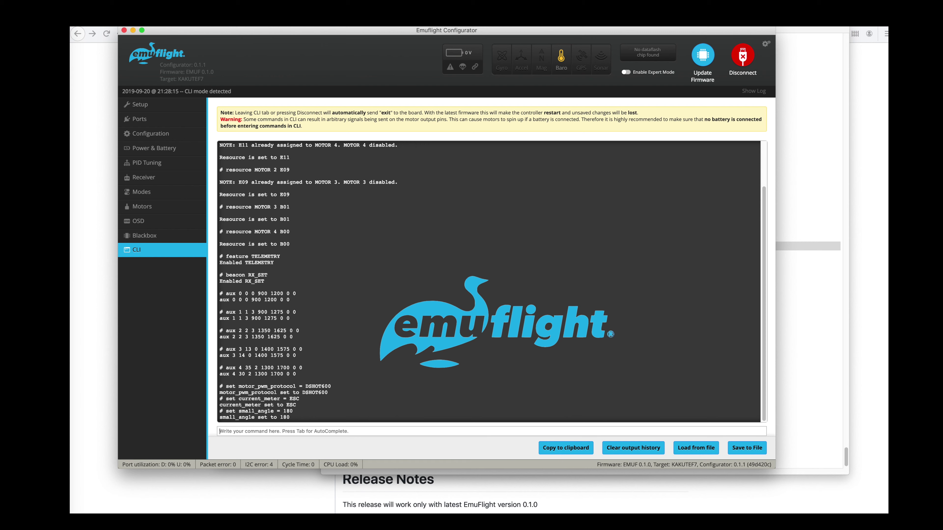
Set deadband and yaw_deadband both to 5 via the CLI
left_click(789, 320)
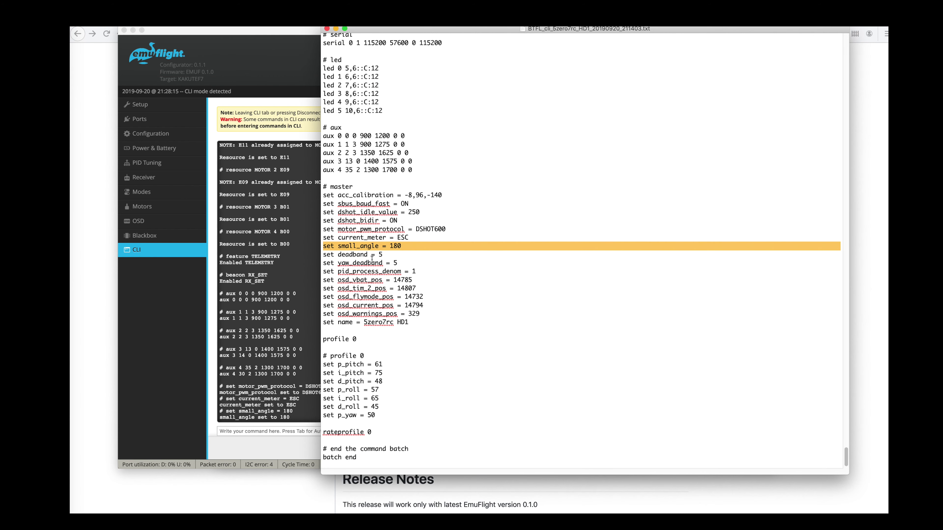
left_click_drag(323, 255, 454, 260)
key("super+c")
left_click(281, 316)
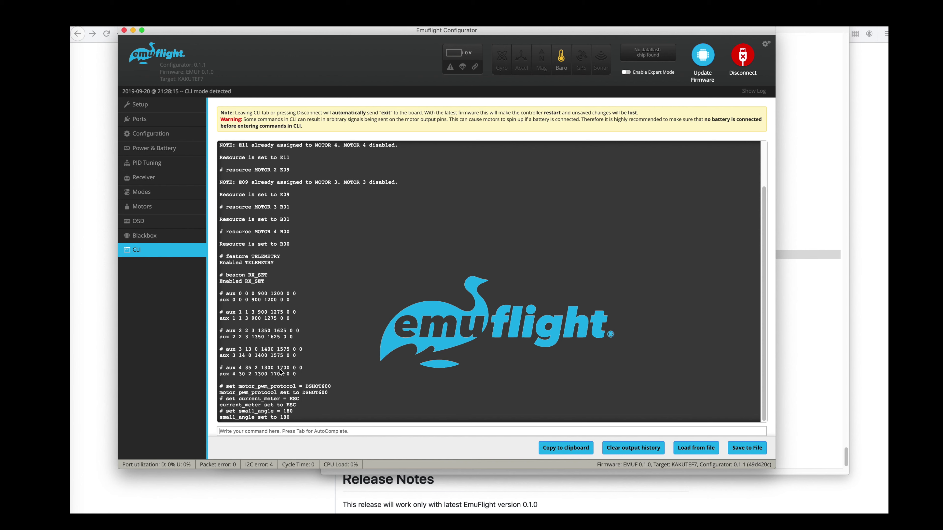
left_click(264, 430)
key("super+v")
key("Return")
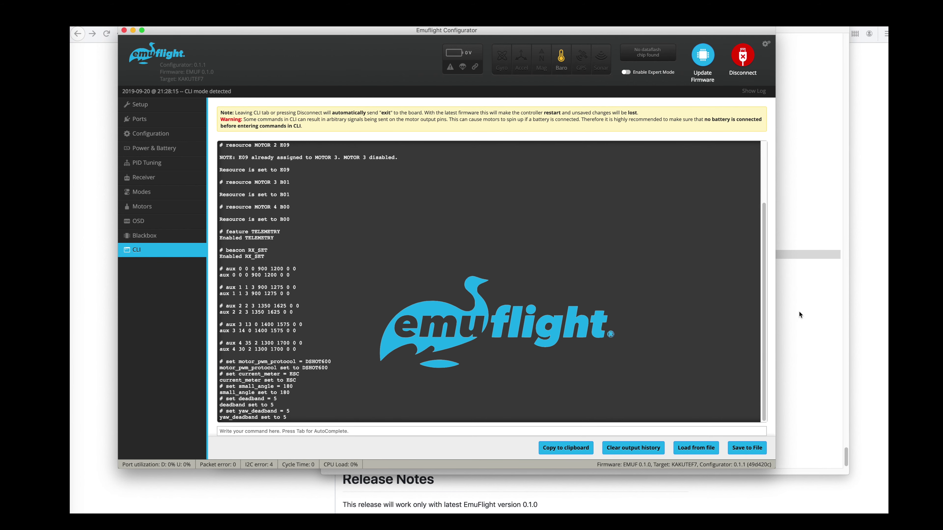
Try the diff's set name command, which the CLI rejects as invalid
left_click(799, 311)
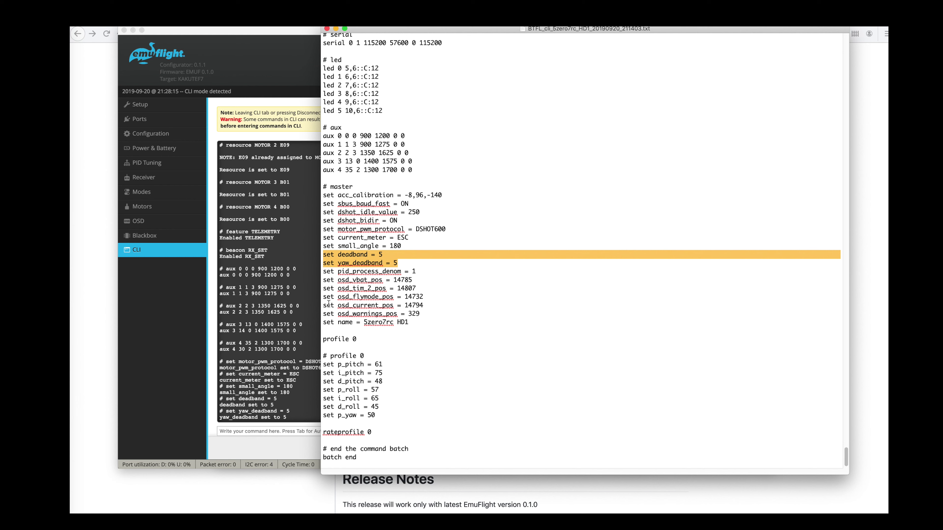
triple_click(326, 323)
left_click(286, 336)
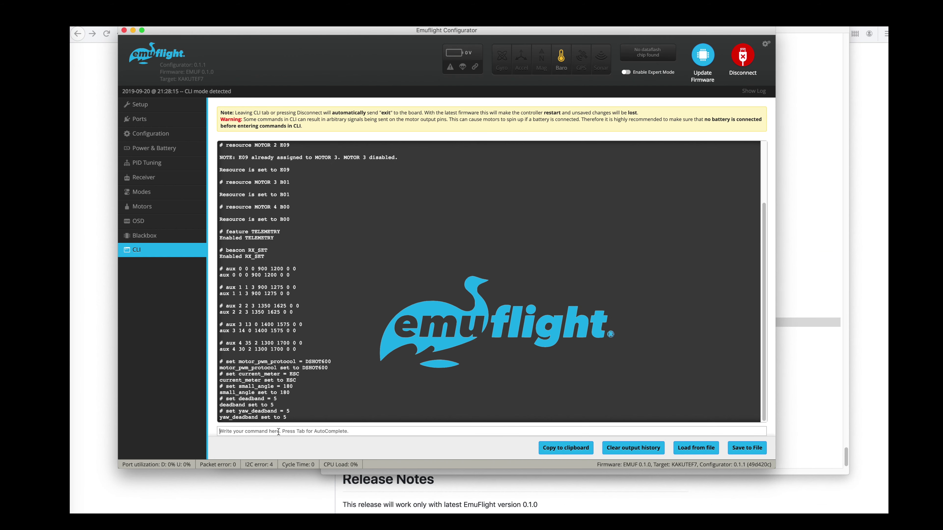
left_click(279, 431)
key("super+v")
key("Return")
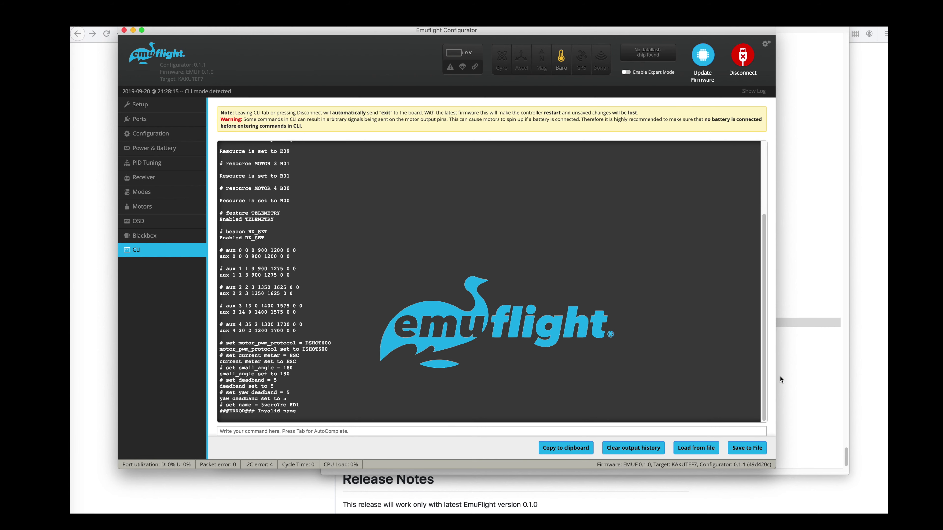
left_click(791, 374)
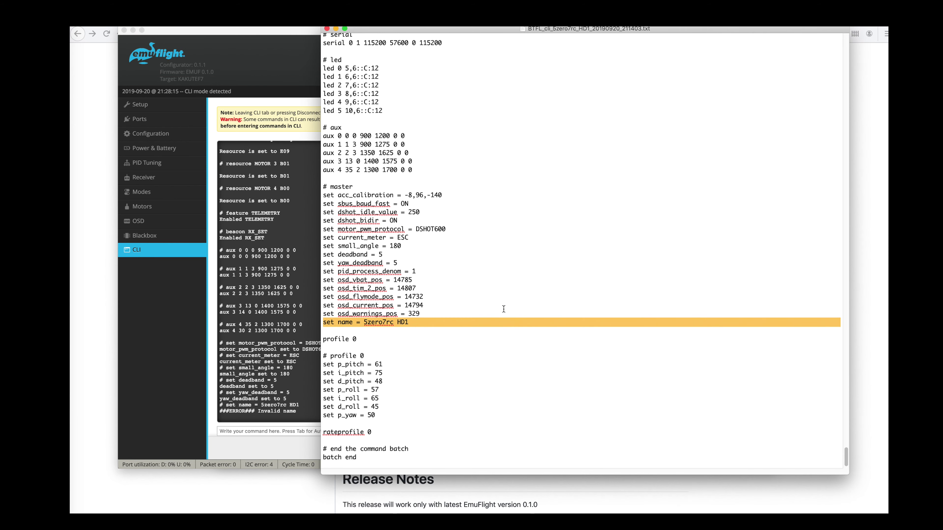
scroll(500, 318, "down", 1)
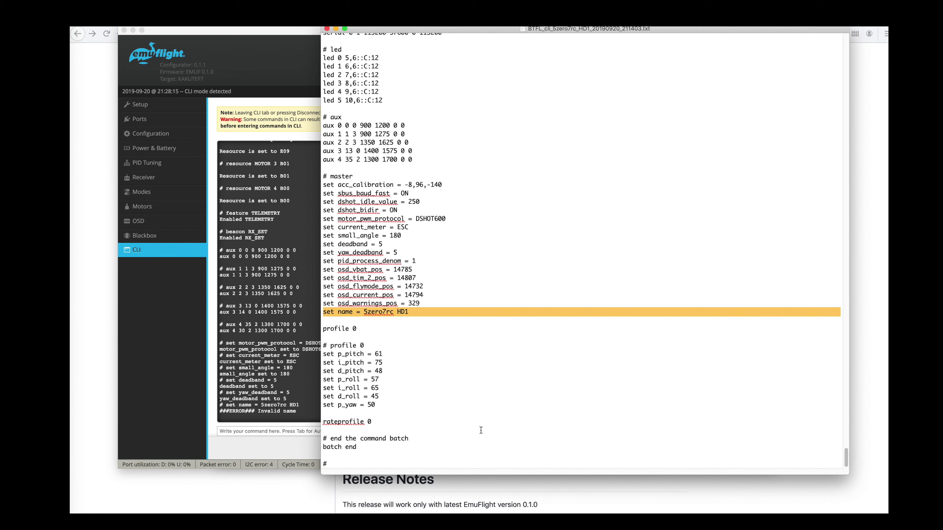
scroll(491, 427, "up", 10)
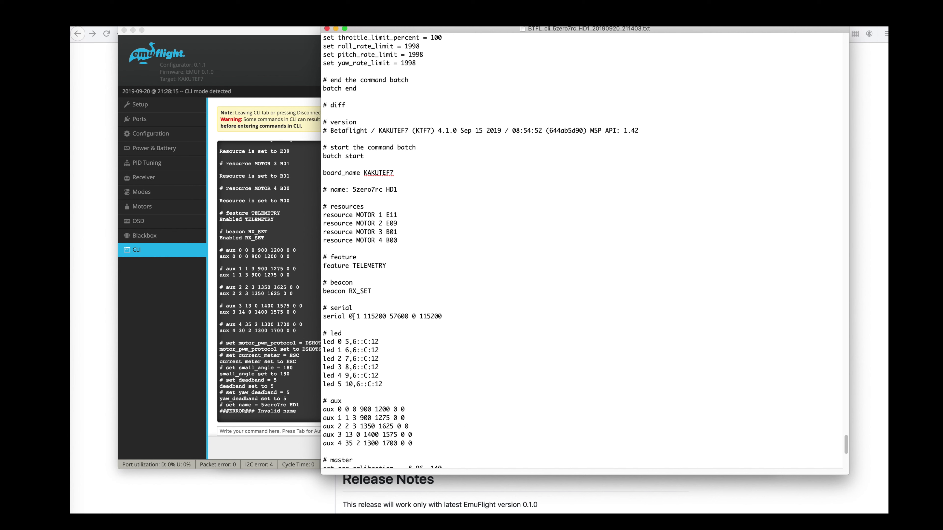
double_click(372, 317)
triple_click(373, 316)
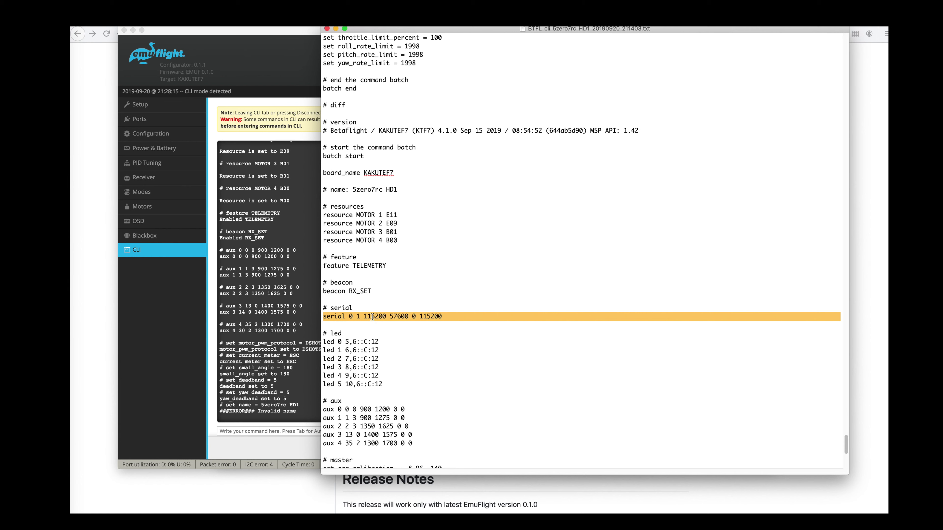
left_click(268, 431)
key("super+v")
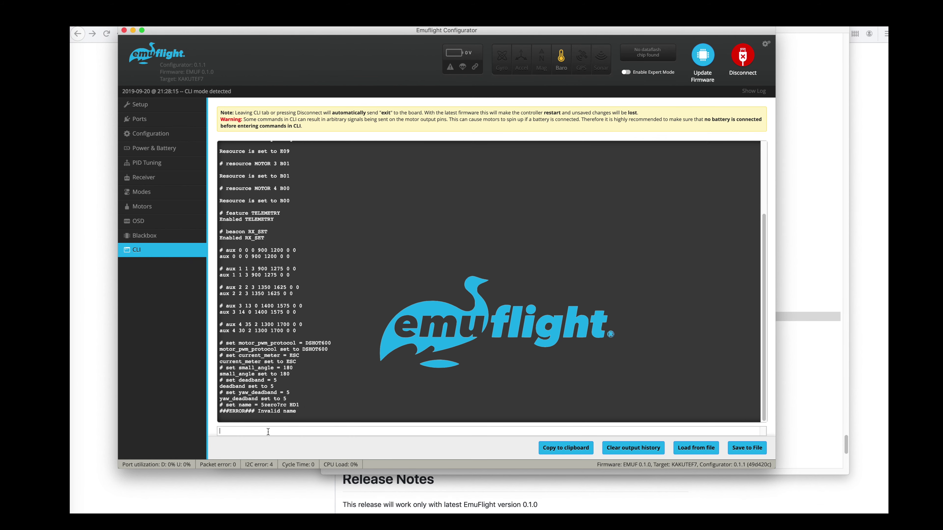
key("Return")
type("save")
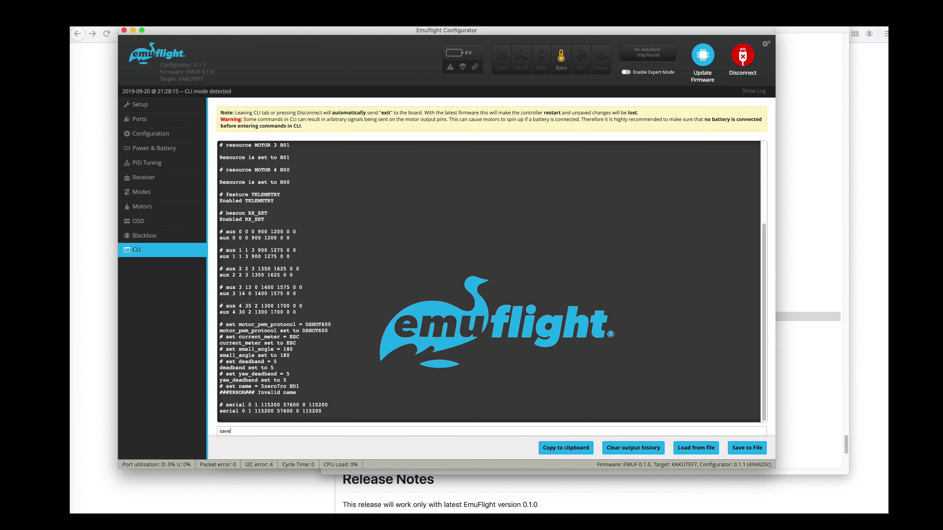
key("Return")
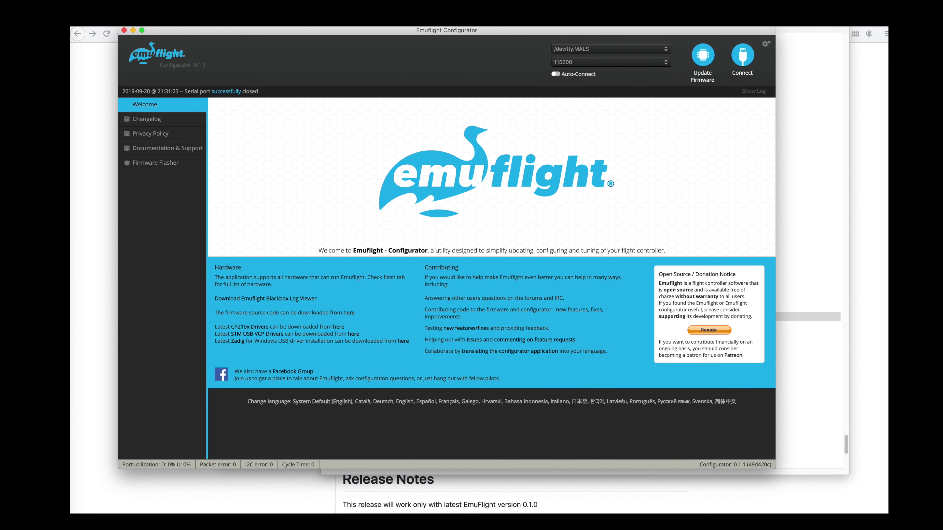
Reconnect to the rebooted KAKUTEF7, retrying once, and view the Ports table
left_click(743, 57)
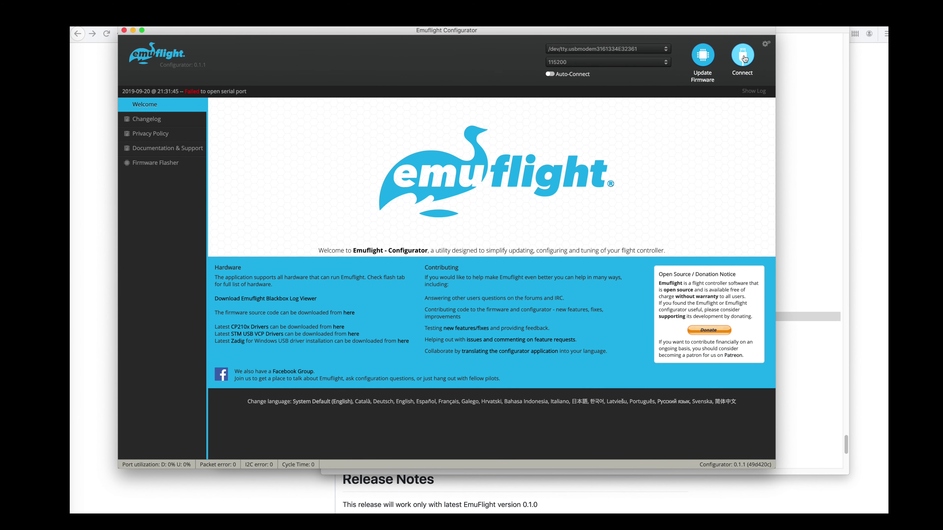
left_click(743, 56)
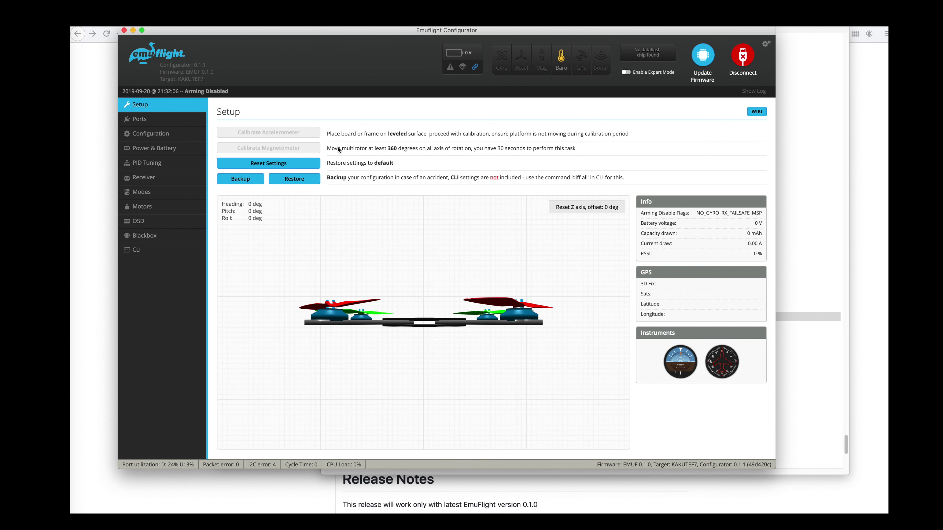
left_click(163, 119)
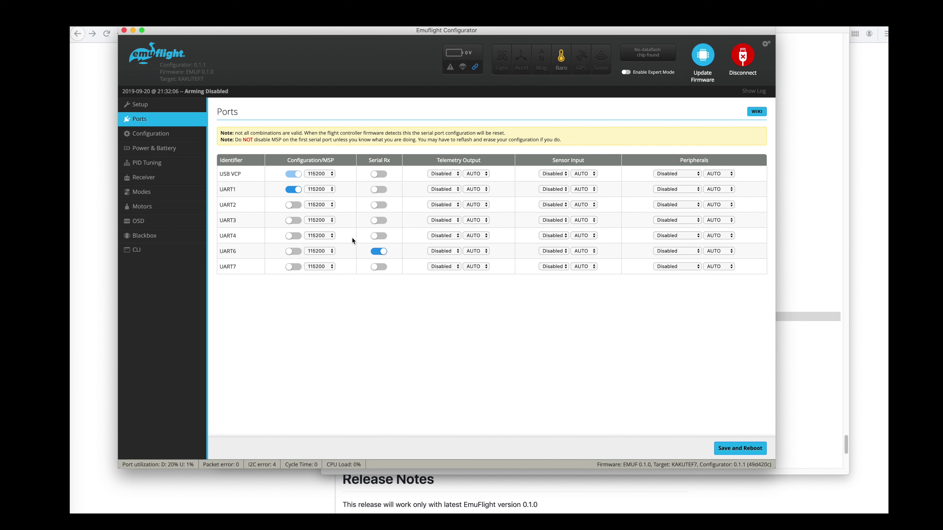
Confirm DSHOT600 in the Configuration page's ESC/Motor protocol list, then scroll down to the beeper settings
left_click(166, 135)
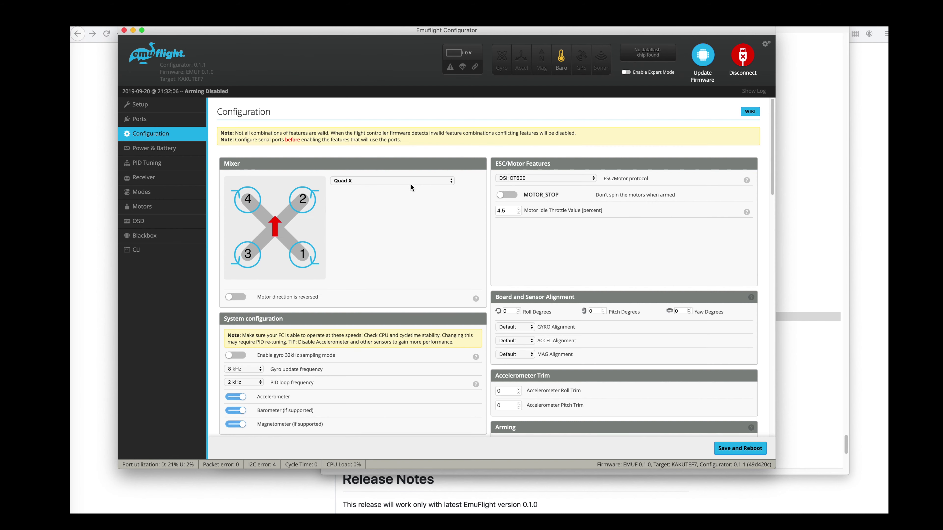
left_click(584, 180)
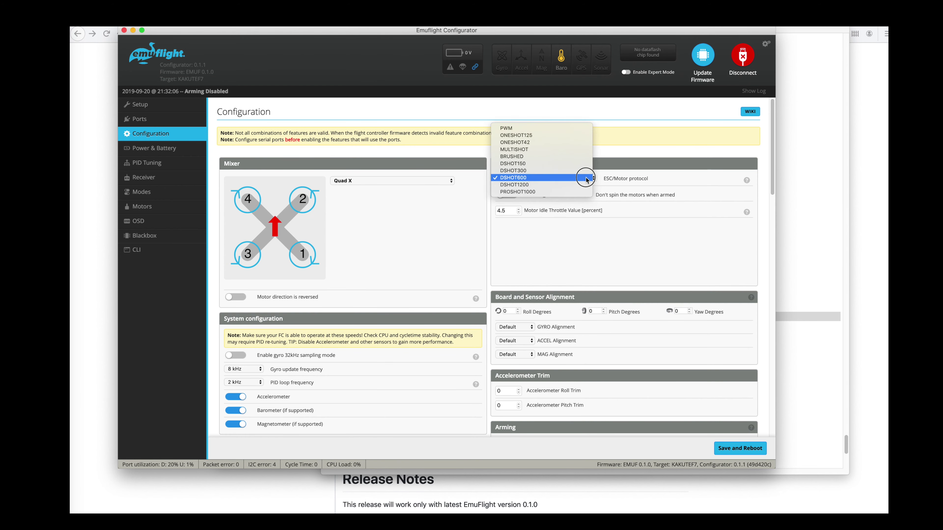
left_click(655, 181)
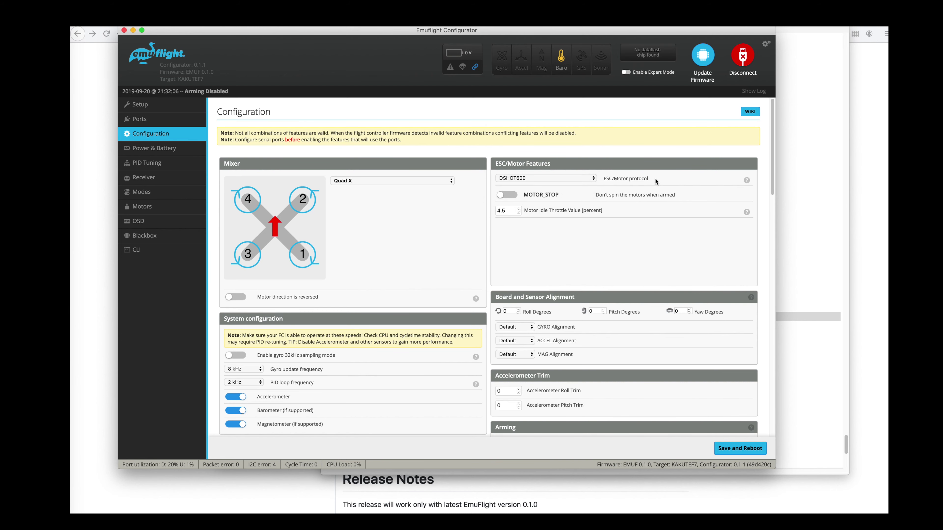
scroll(580, 245, "down", 5)
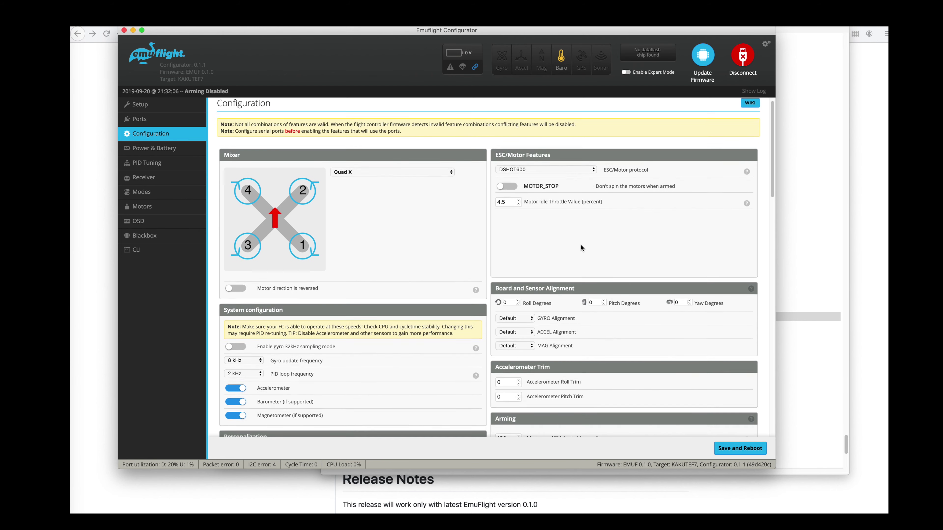
scroll(580, 248, "down", 4)
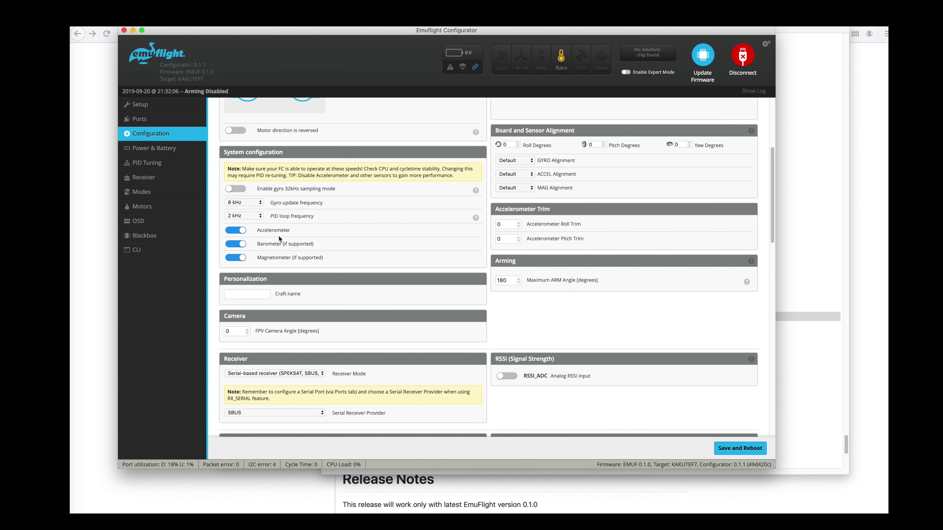
scroll(373, 249, "down", 2)
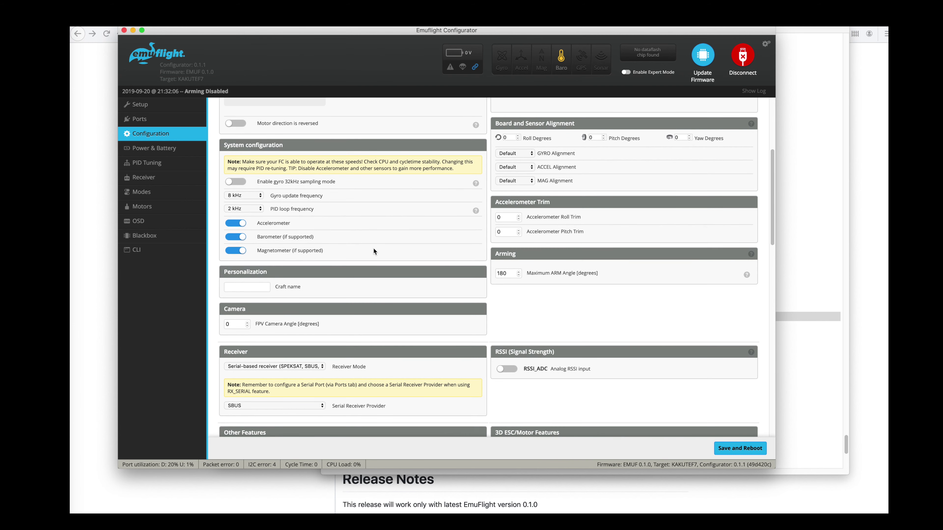
scroll(373, 248, "down", 3)
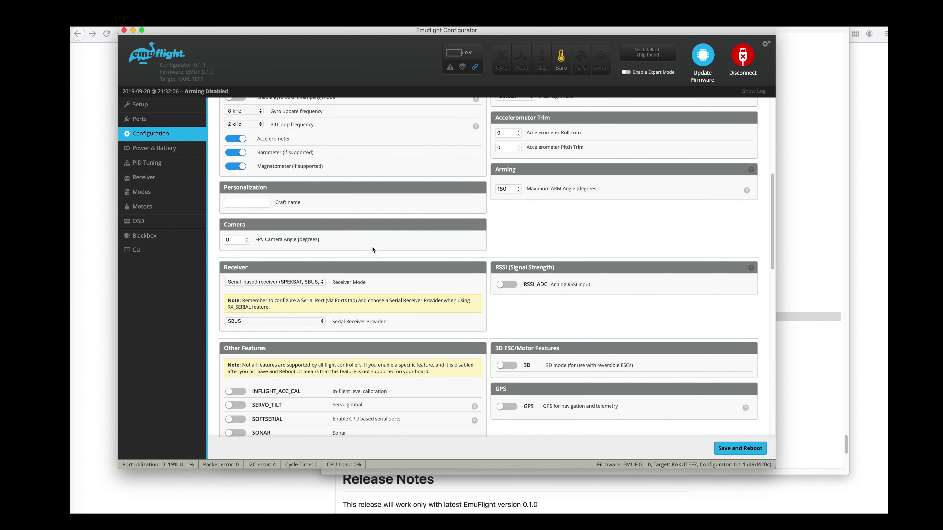
scroll(407, 225, "down", 4)
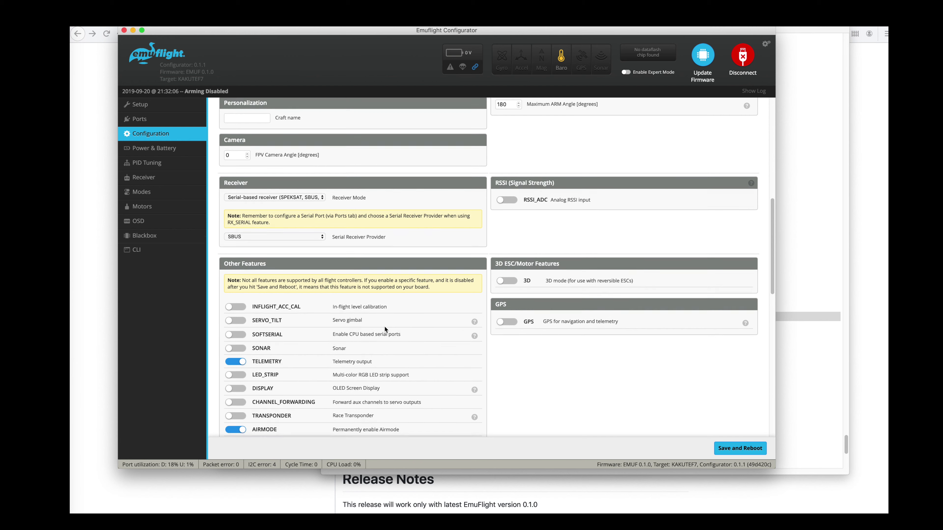
scroll(384, 327, "down", 13)
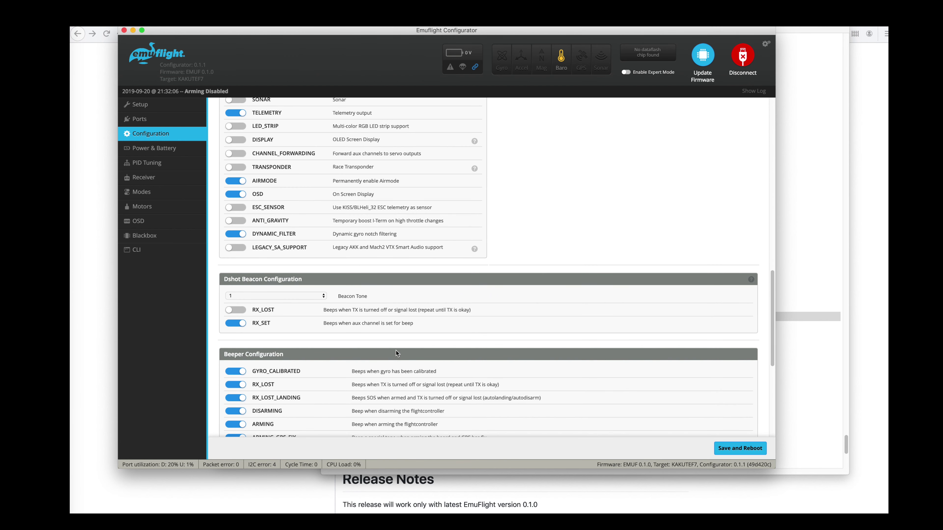
scroll(395, 349, "down", 12)
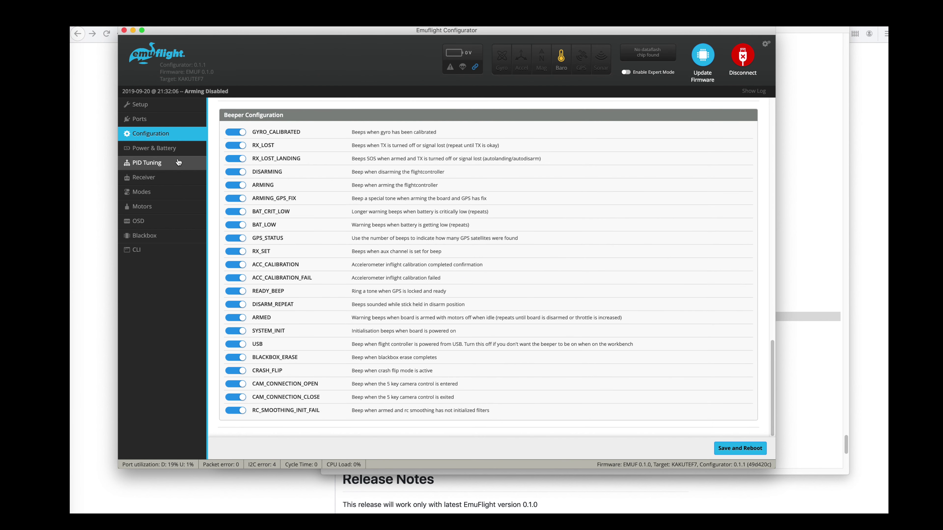
Review the Power & Battery, PID Tuning filter settings and Receiver pages
left_click(174, 154)
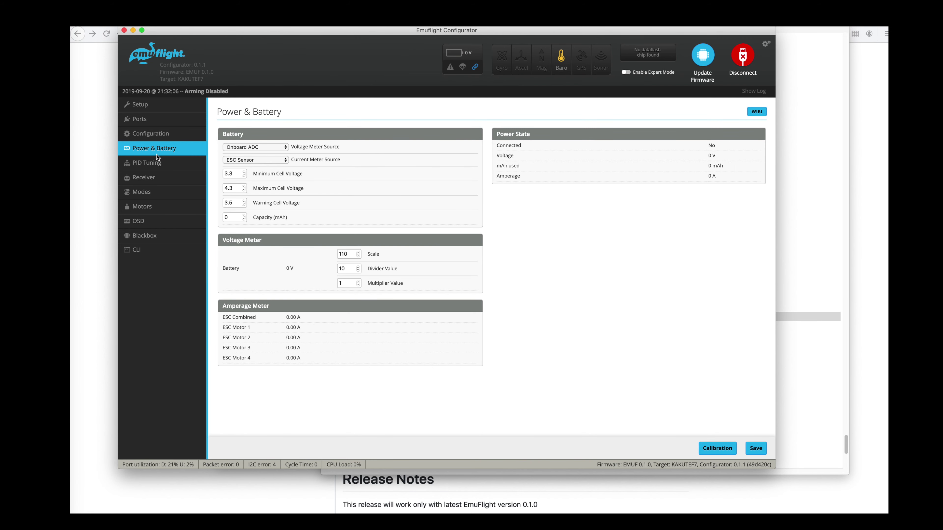
left_click(175, 162)
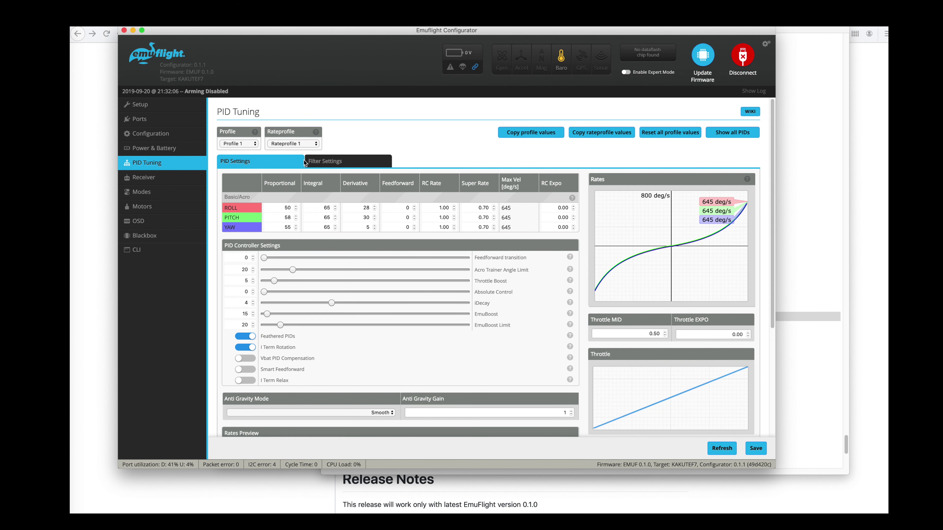
left_click(329, 163)
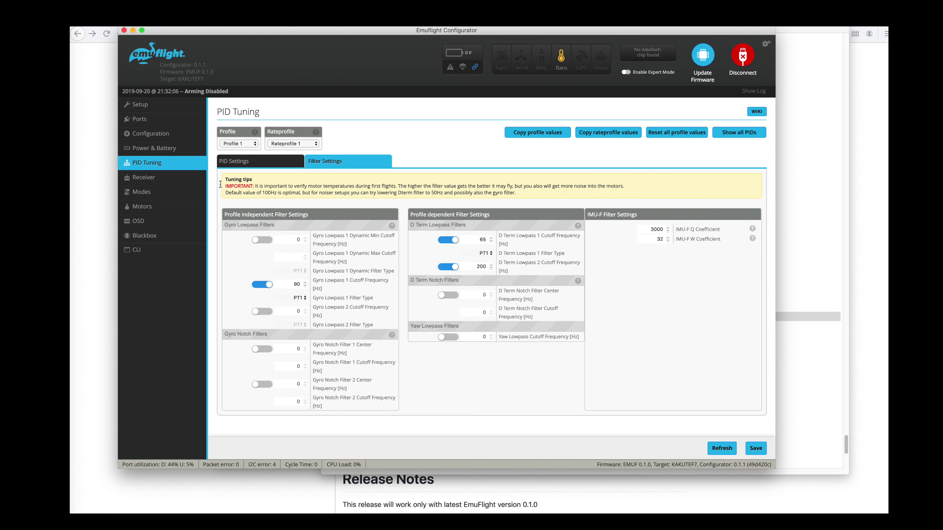
left_click(173, 178)
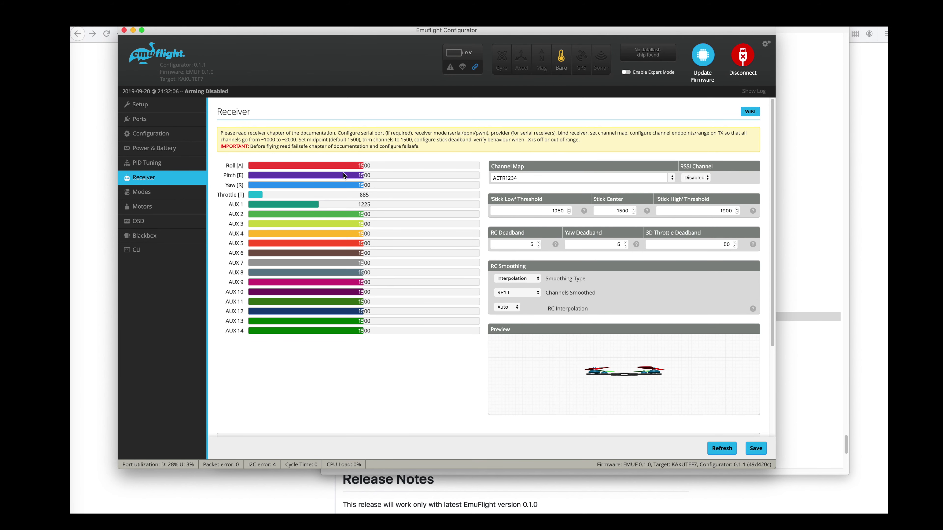
Scroll through the Modes page, then move on to the Motors page
left_click(187, 195)
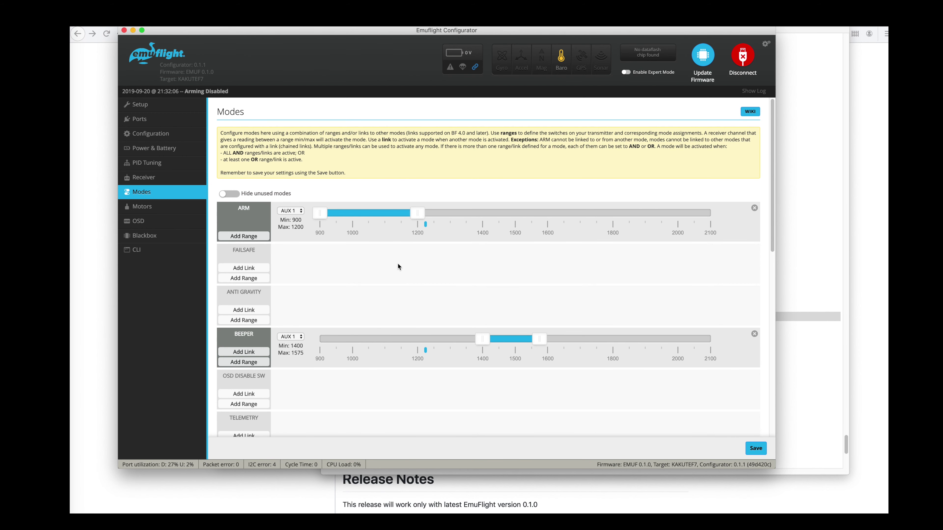
scroll(417, 249, "down", 15)
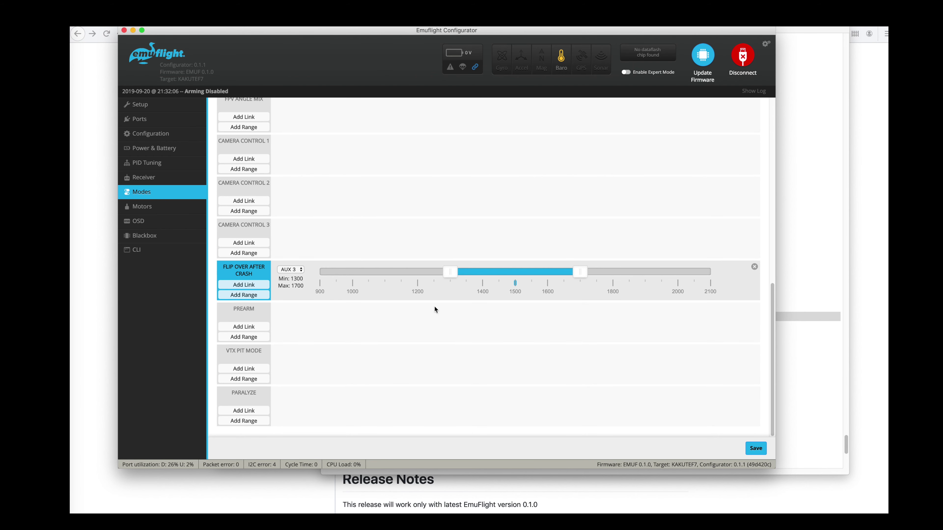
scroll(489, 315, "up", 15)
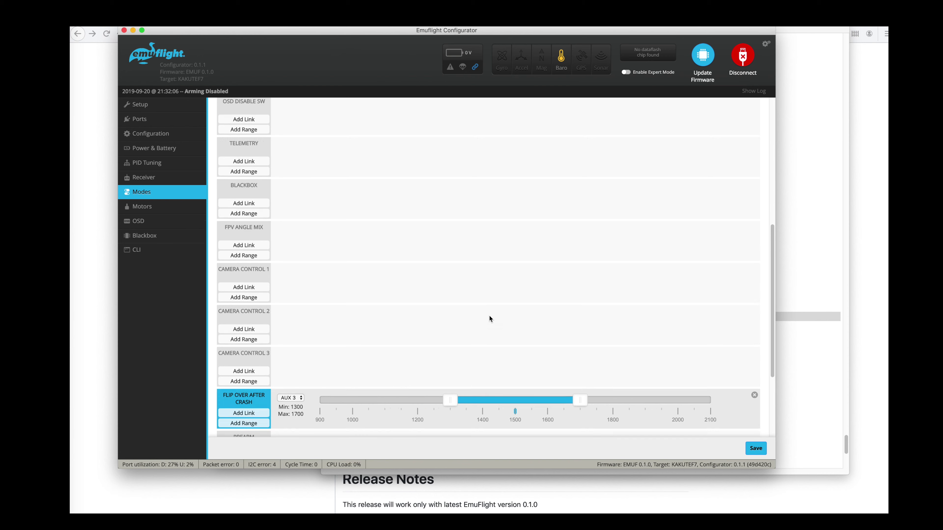
left_click(169, 210)
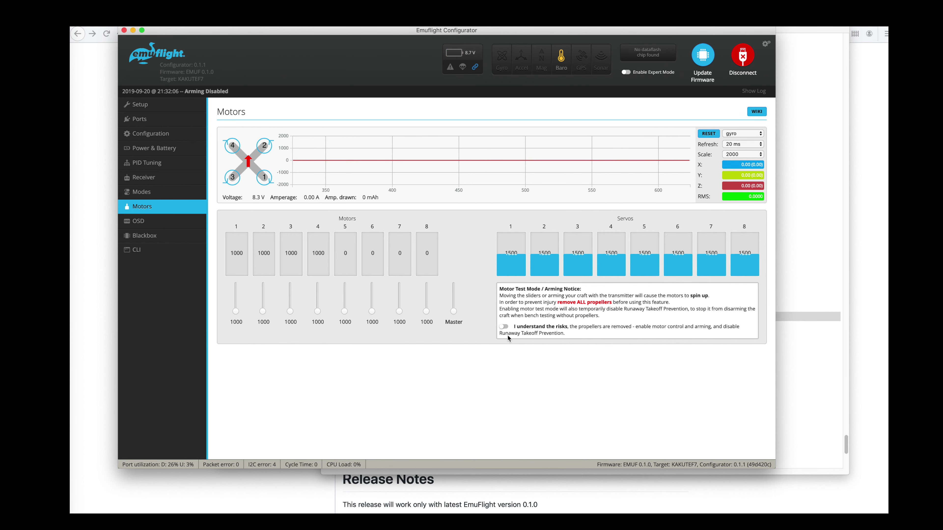
Accept the motor-test risks, raise motors 1–4 to 1241, then drop them back to 1000
left_click(504, 327)
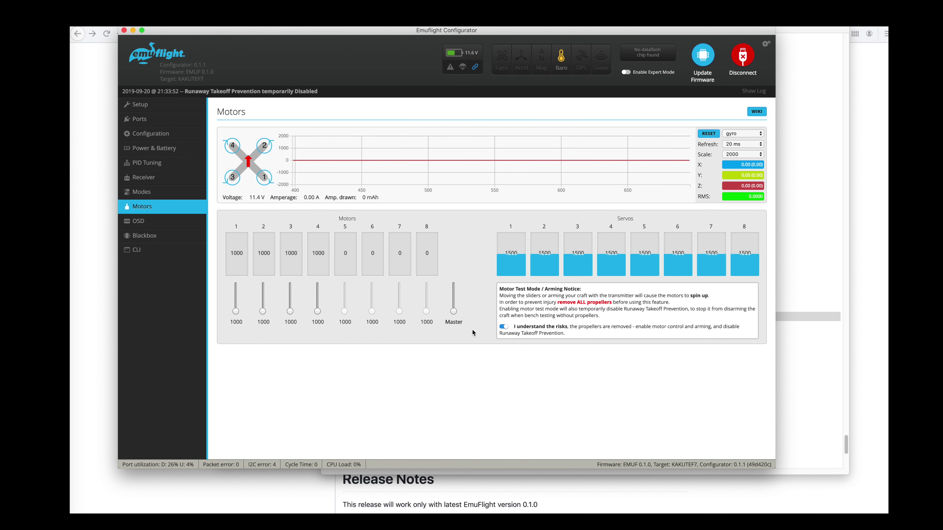
left_click_drag(454, 312, 453, 305)
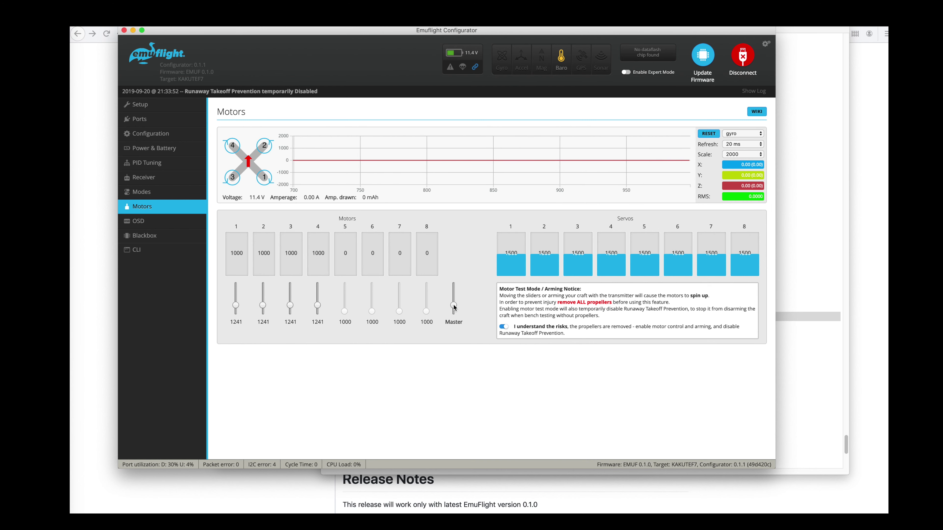
left_click_drag(453, 304, 453, 344)
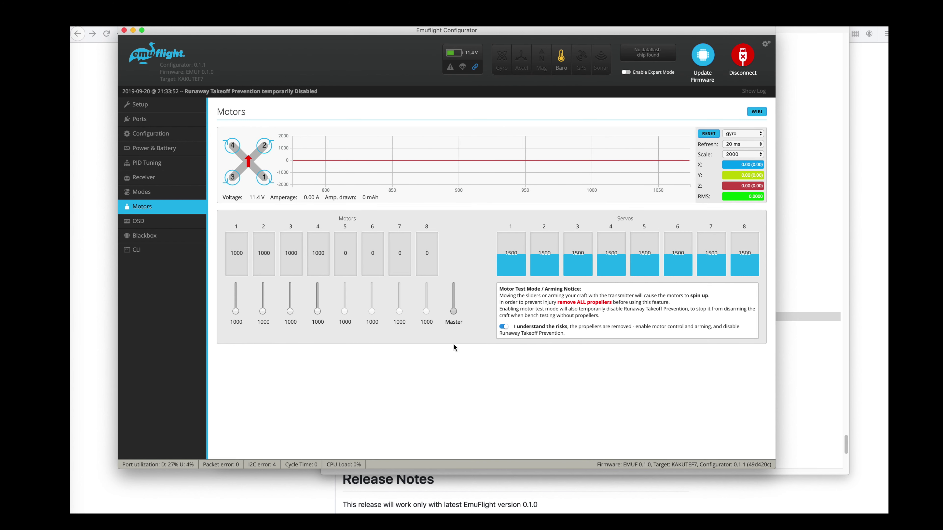